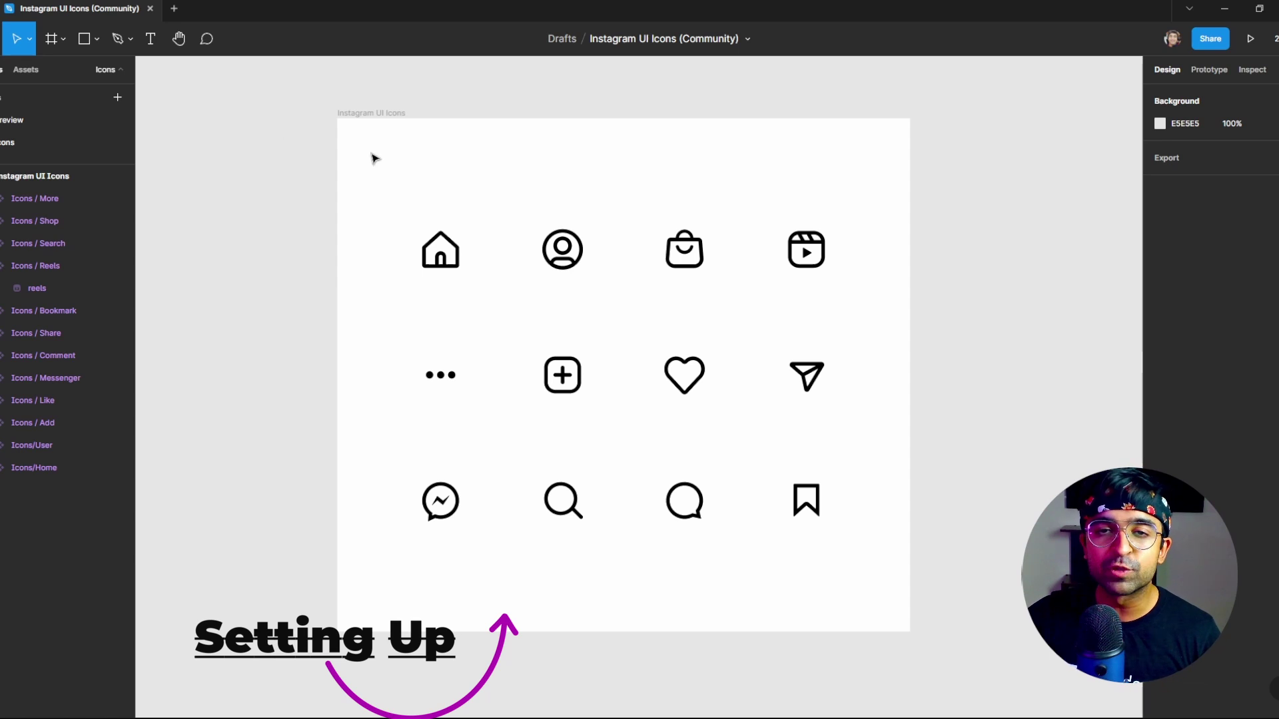
Inspect the add icon's plus-sign vector inside the Instagram UI Icons frame.
{"action": "left_click", "coordinate": [400, 115]}
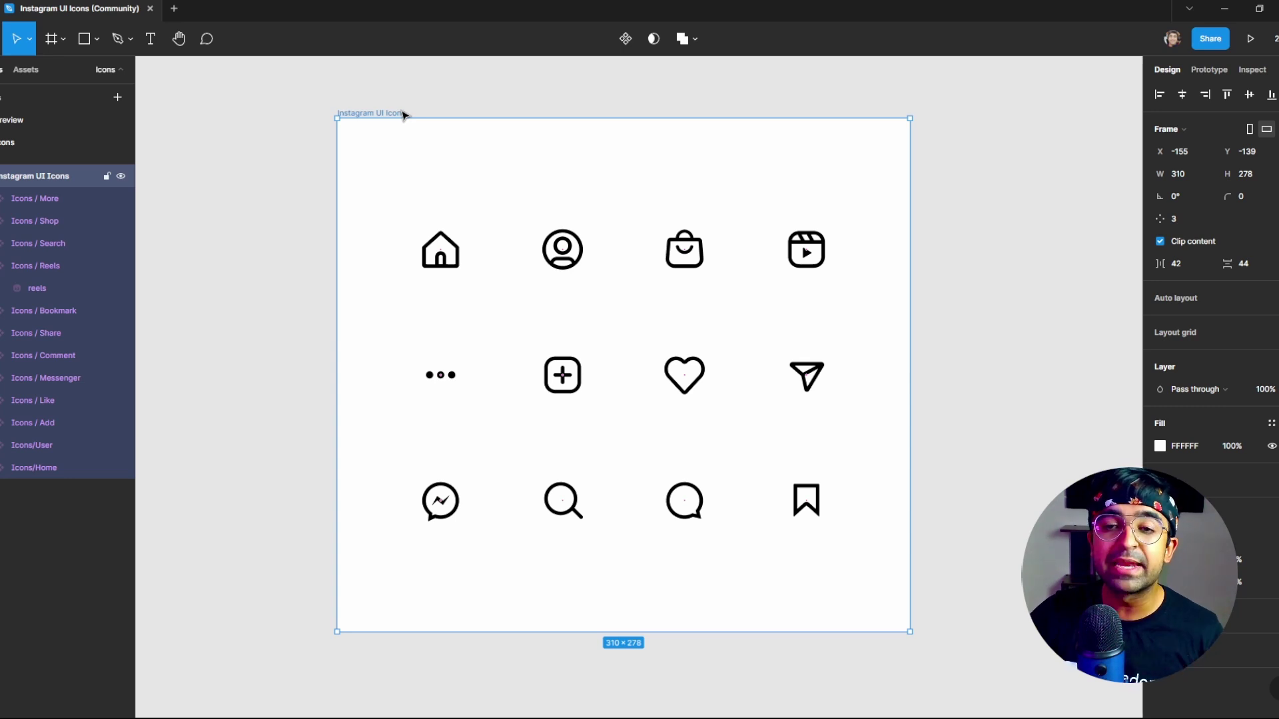
{"action": "double_click", "coordinate": [573, 385]}
{"action": "double_click", "coordinate": [572, 385]}
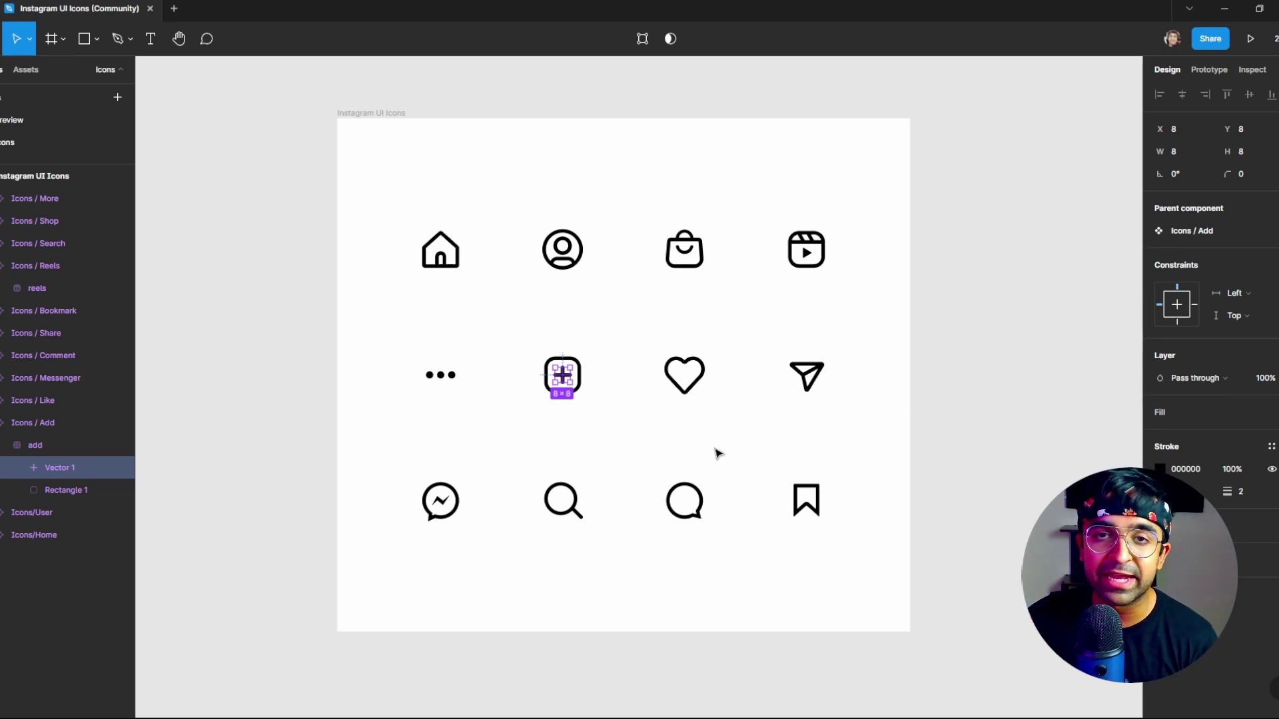
{"action": "left_click", "coordinate": [938, 399]}
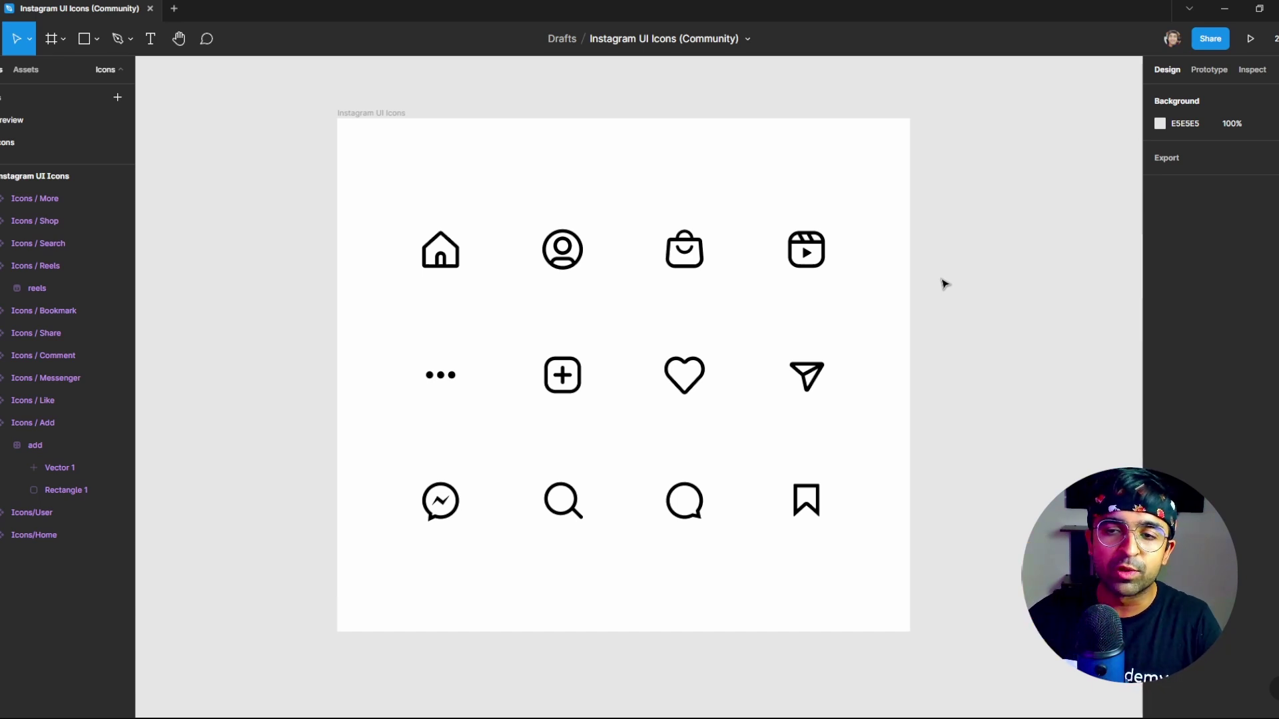
Pull the heart out of Icons / Like, delete that empty frame, and reposition the heart.
{"action": "double_click", "coordinate": [701, 381]}
{"action": "key", "text": "shift+2"}
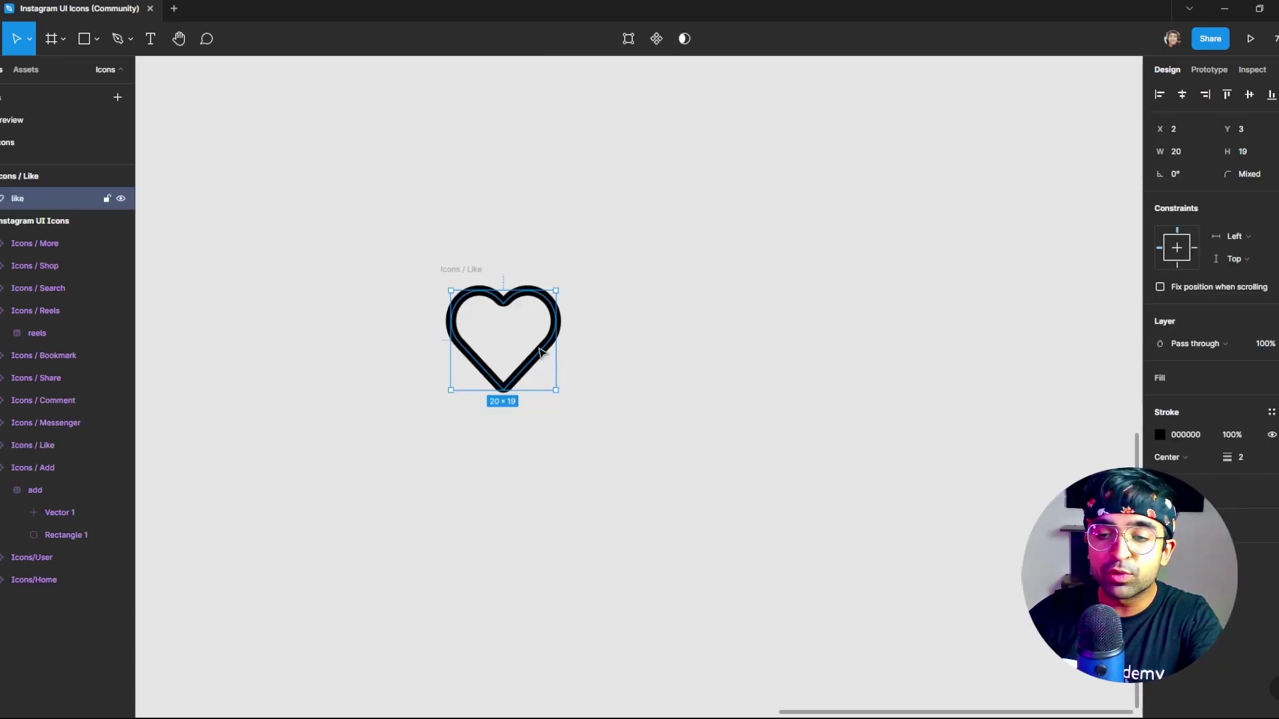
{"action": "left_click_drag", "start_coordinate": [540, 353], "coordinate": [745, 342]}
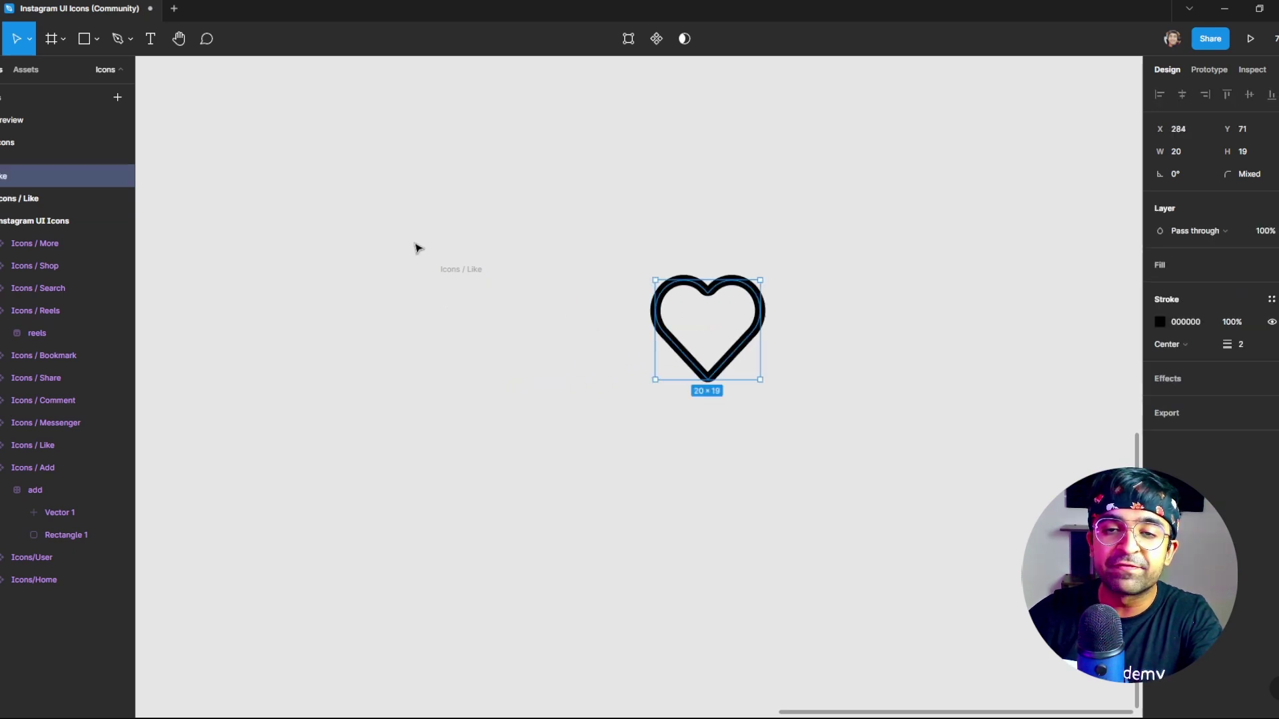
{"action": "left_click", "coordinate": [457, 270]}
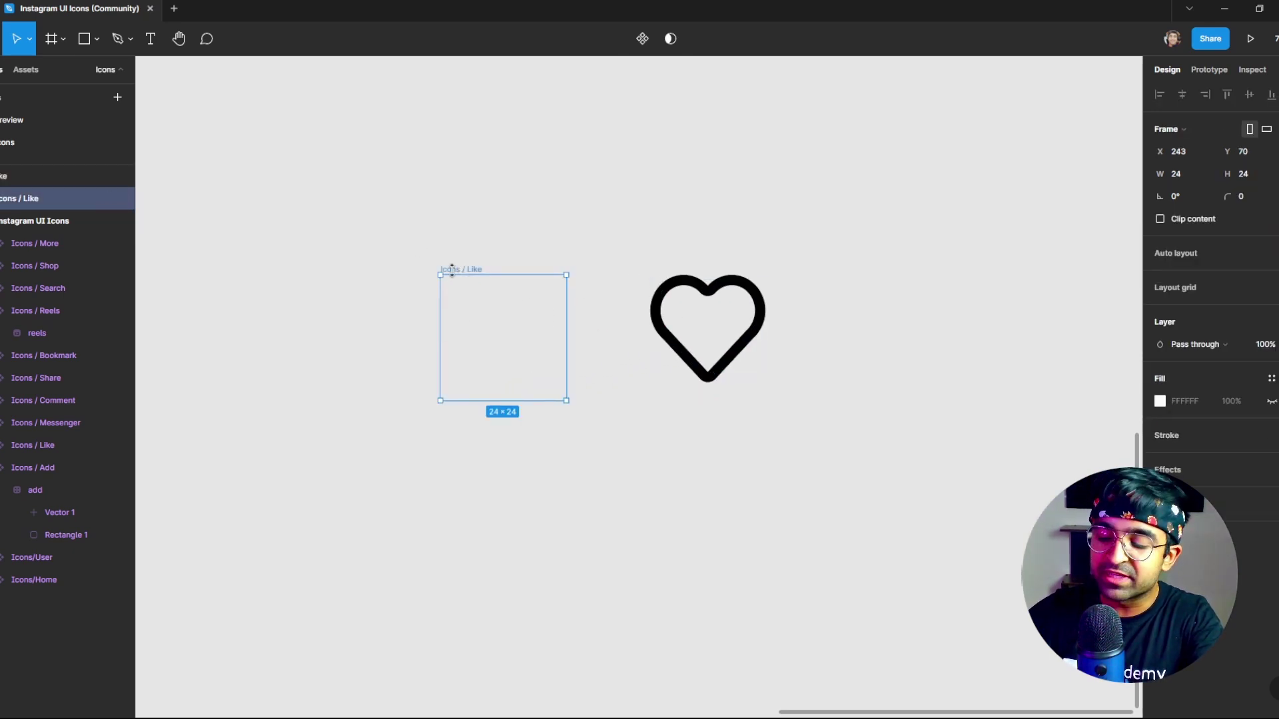
{"action": "key", "text": "Delete"}
{"action": "left_click", "coordinate": [670, 293]}
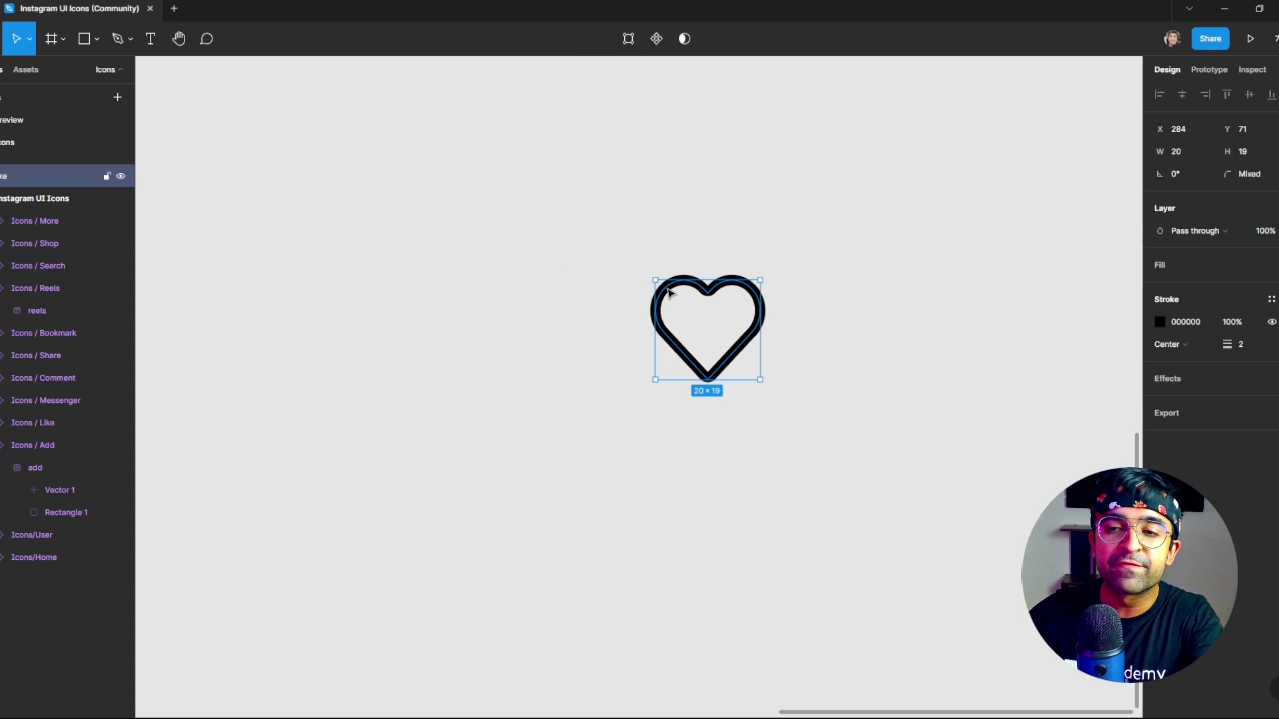
{"action": "left_click_drag", "start_coordinate": [672, 301], "coordinate": [536, 347]}
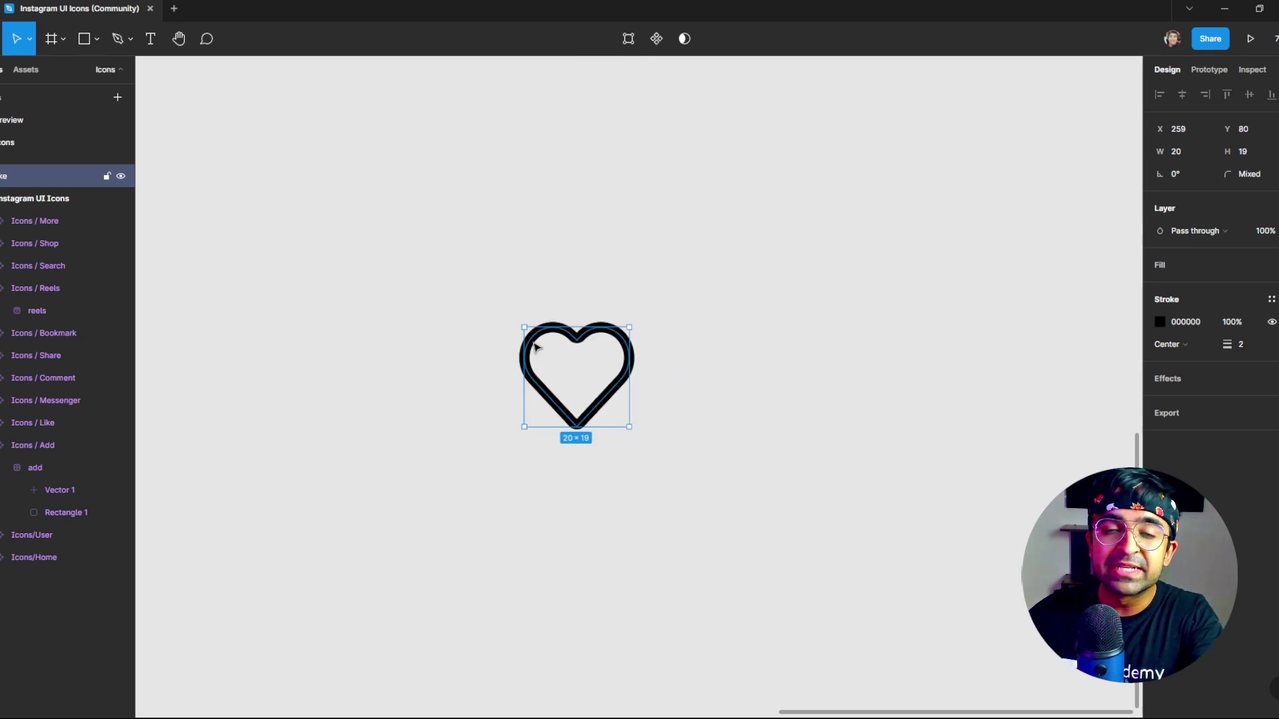
Outline the heart's stroke into a solid 000000 filled shape.
{"action": "right_click", "coordinate": [535, 346]}
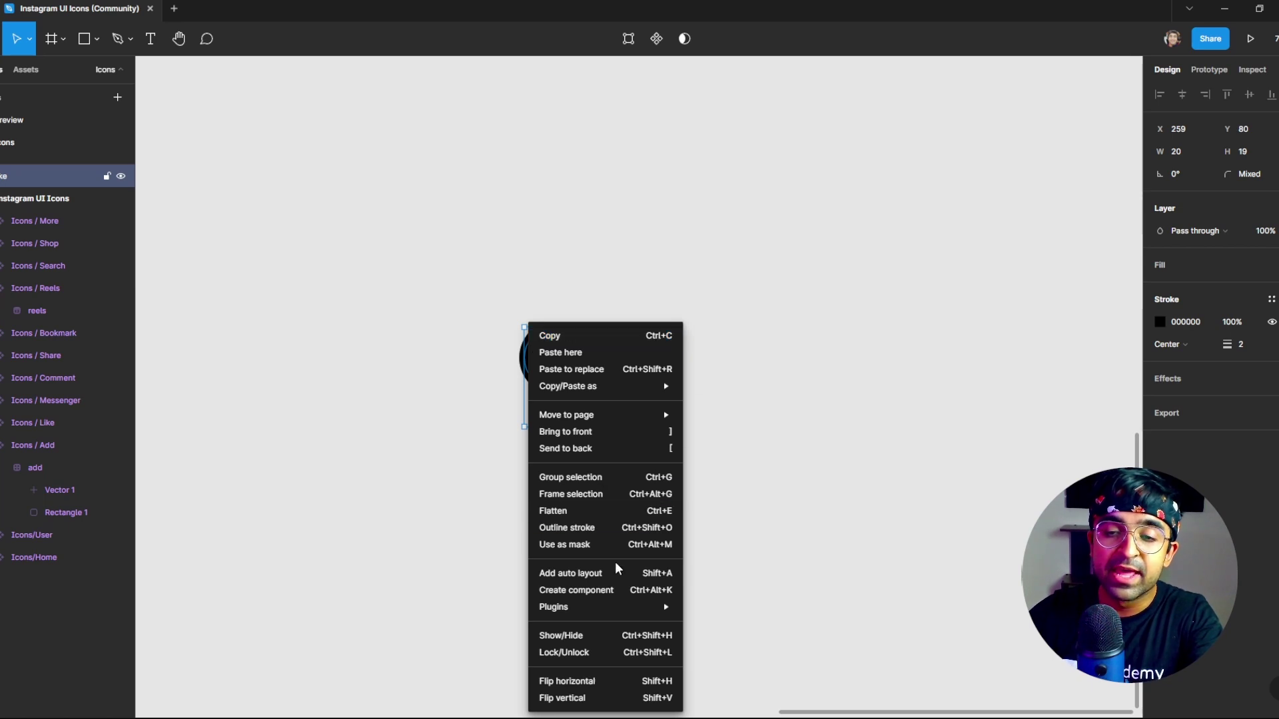
{"action": "left_click", "coordinate": [598, 526]}
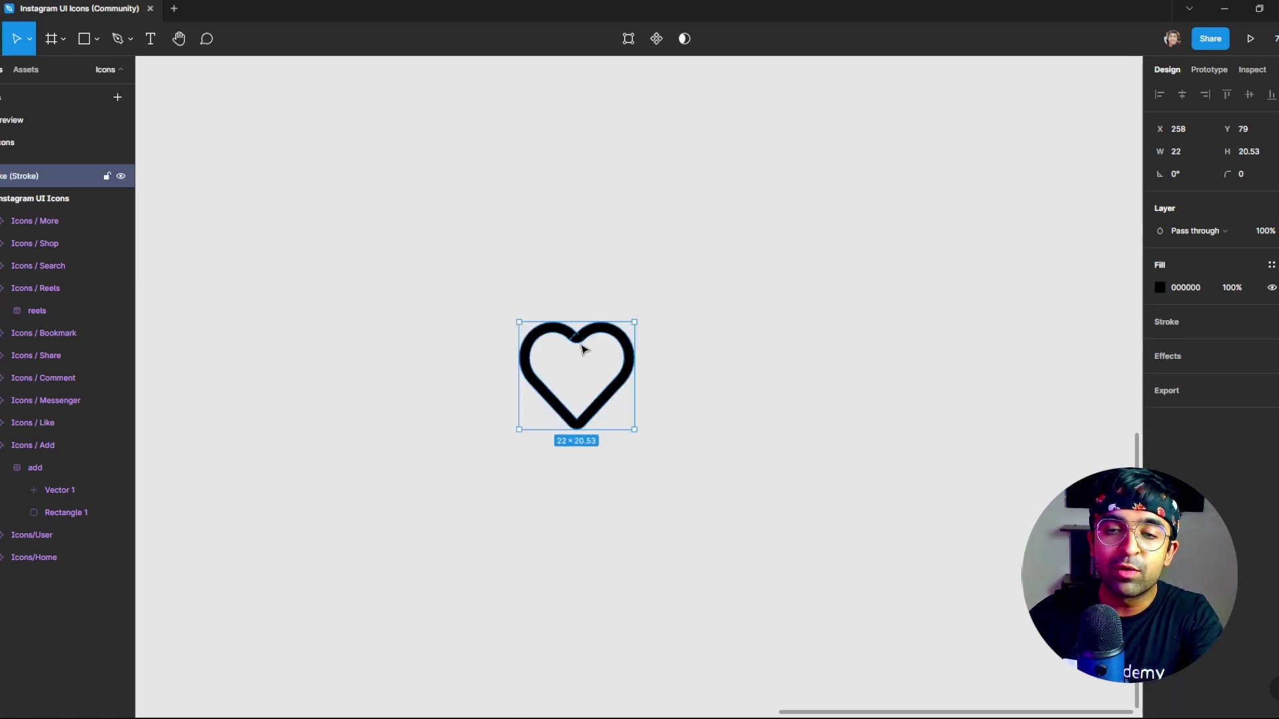
{"action": "left_click", "coordinate": [826, 498]}
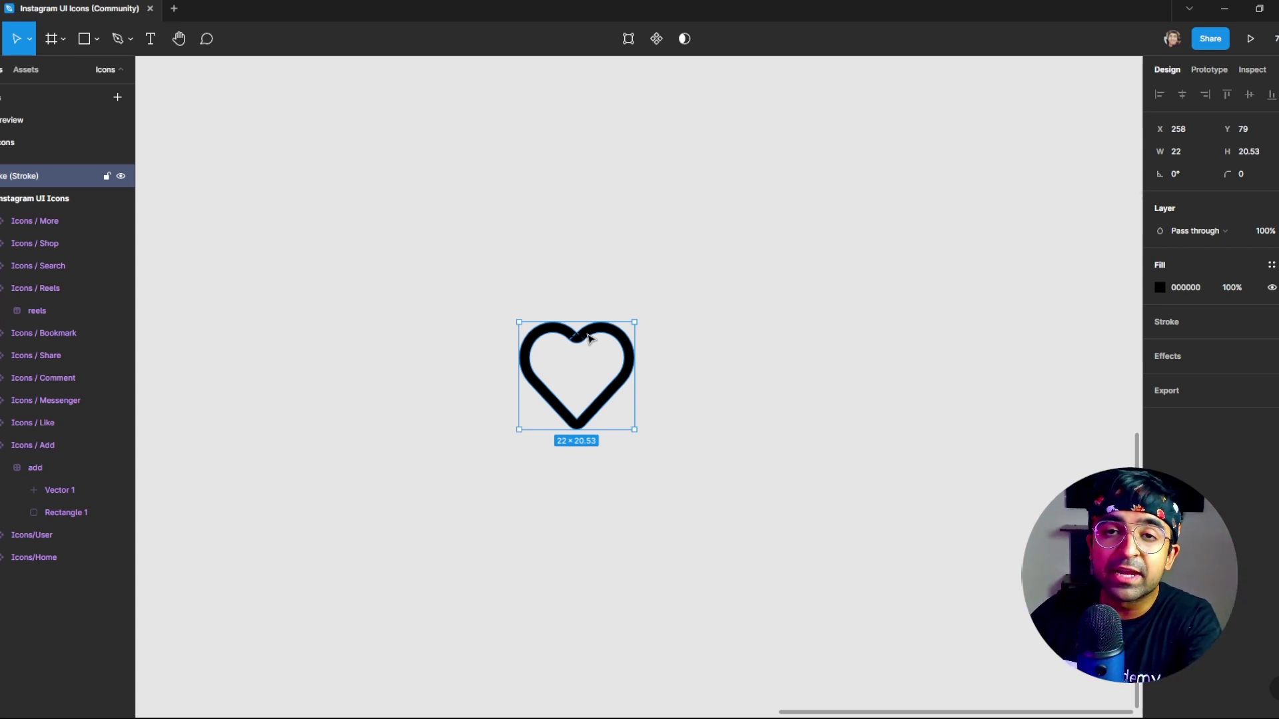
Run the SVG motion plugin ('svg mo') on the heart and raise the preview speed.
{"action": "key", "text": "ctrl+slash"}
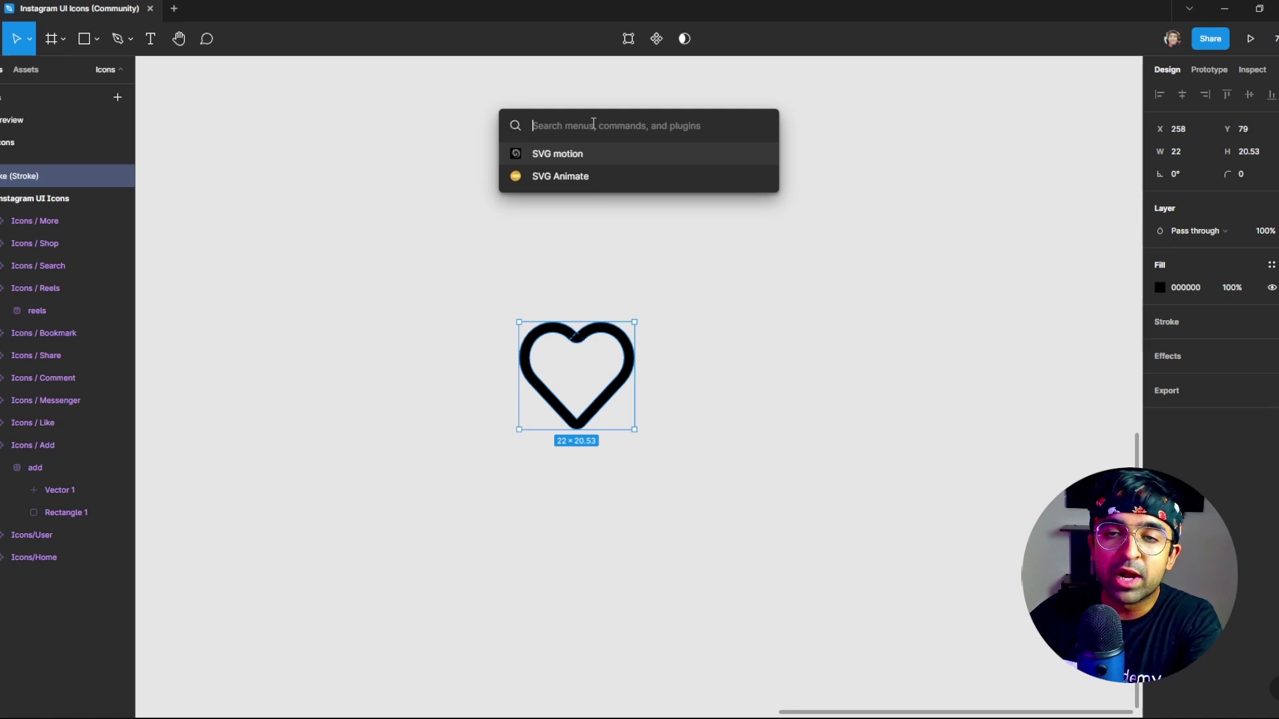
{"action": "type", "text": "svg mo"}
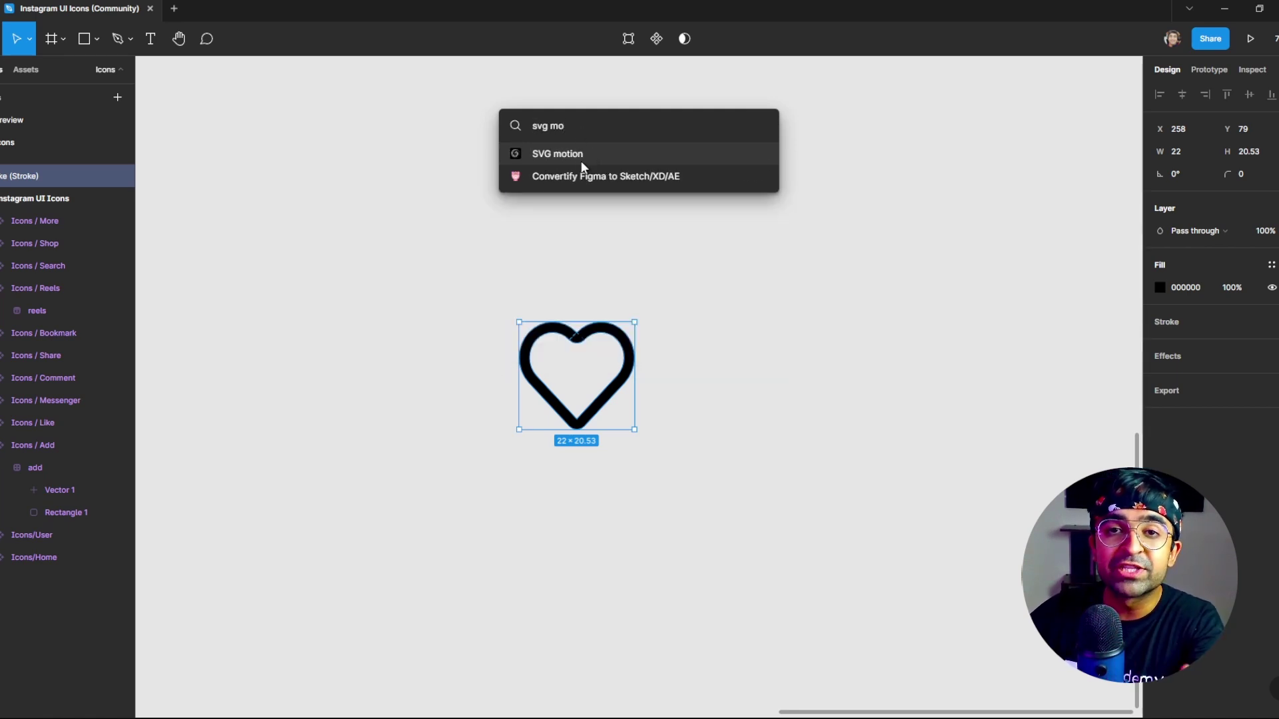
{"action": "left_click", "coordinate": [582, 163]}
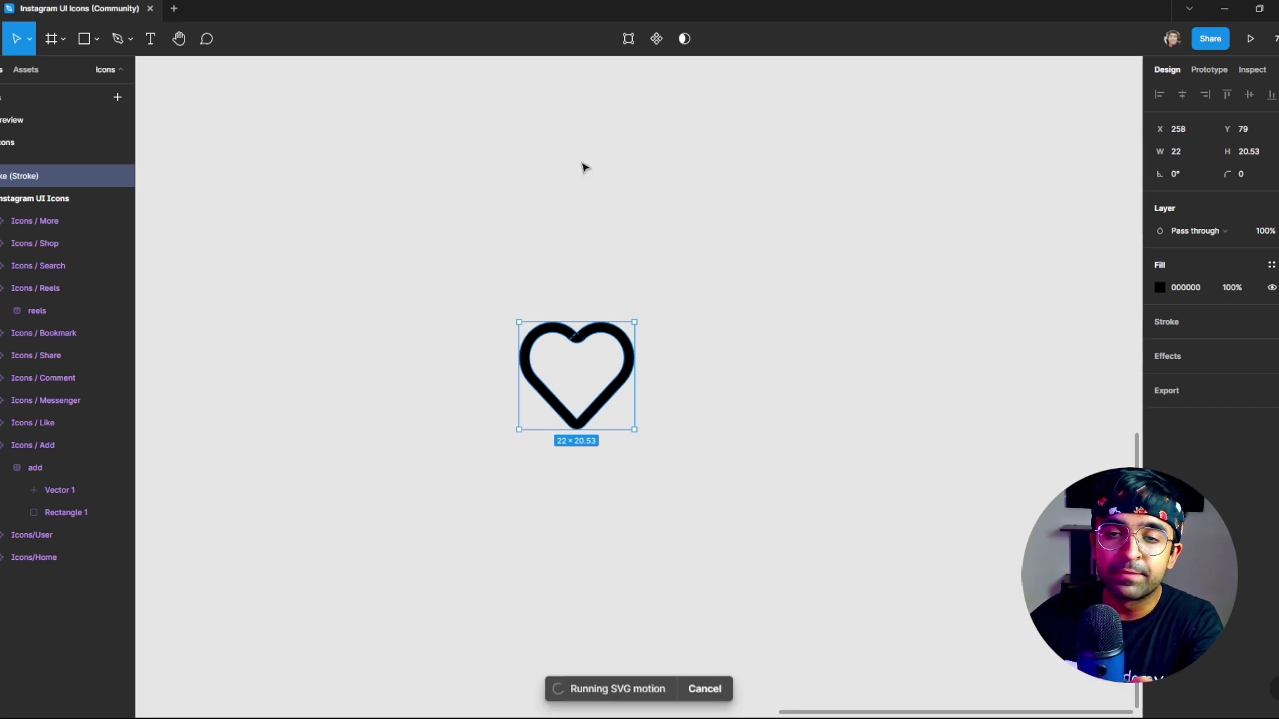
{"action": "mouse_move", "coordinate": [546, 131]}
{"action": "left_mouse_down"}
{"action": "mouse_move", "coordinate": [787, 98]}
{"action": "mouse_move", "coordinate": [462, 106]}
{"action": "left_mouse_up"}
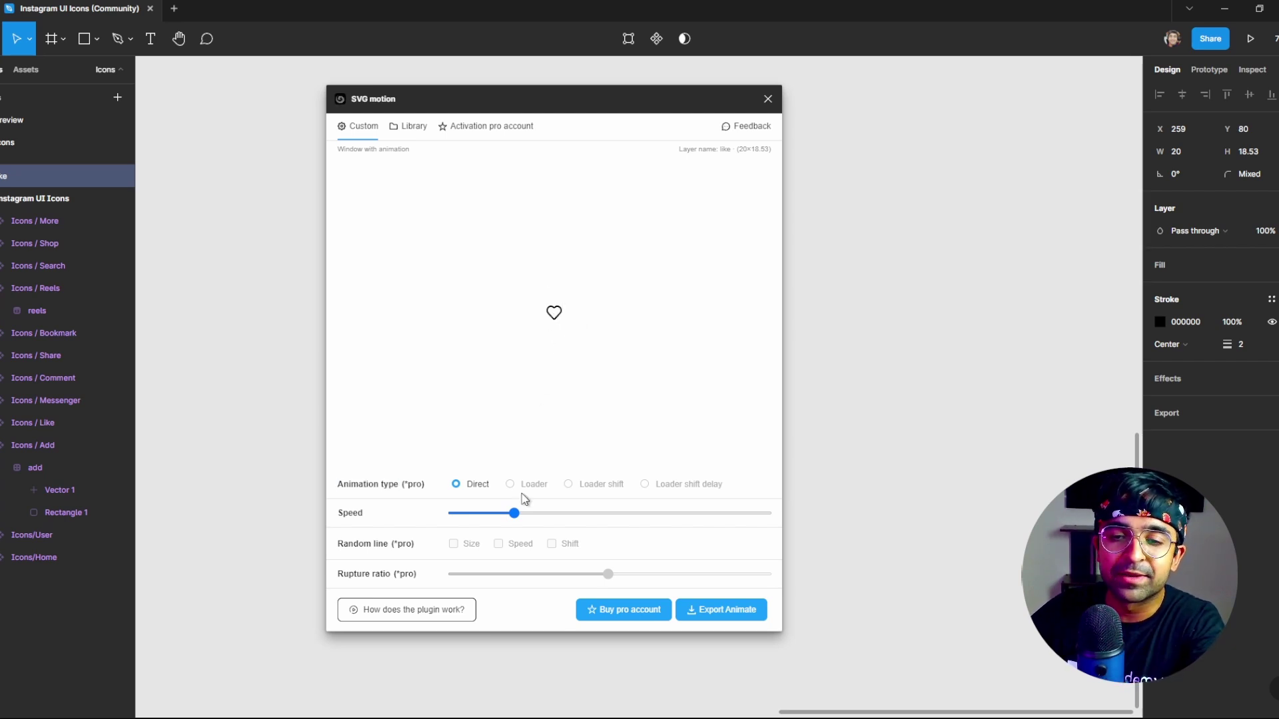
{"action": "left_click_drag", "start_coordinate": [517, 520], "coordinate": [714, 512]}
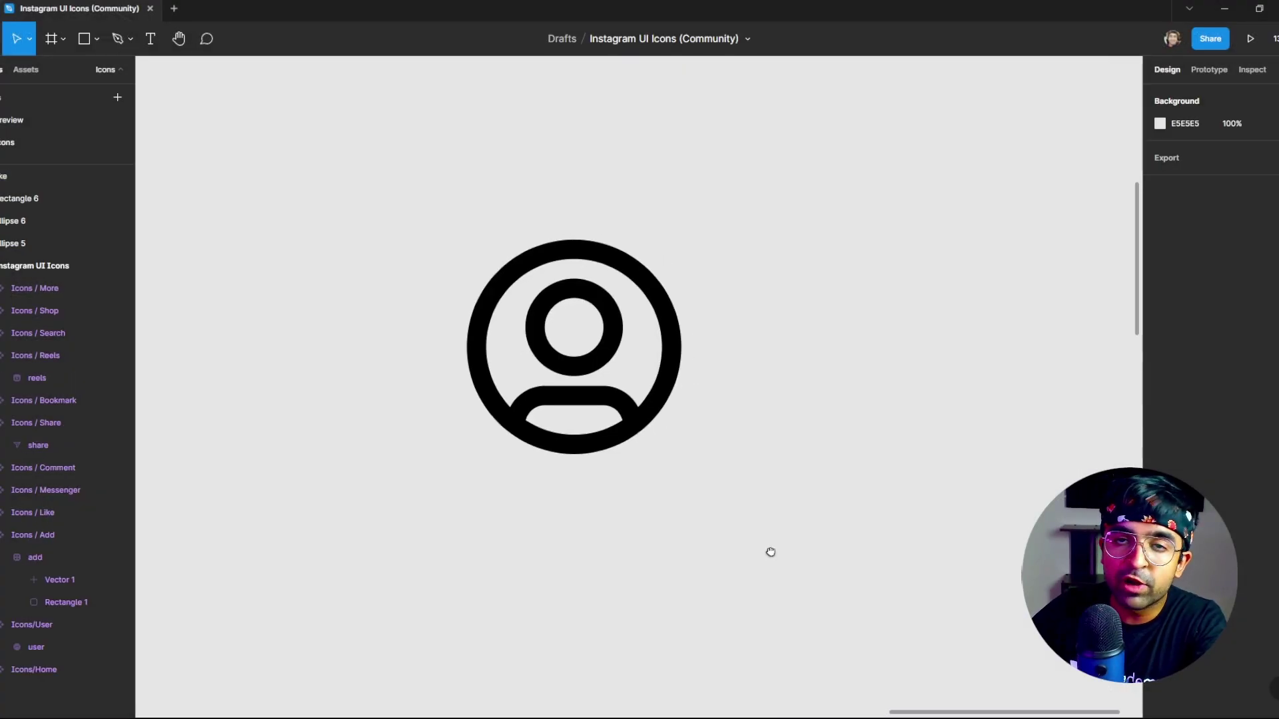
Flatten Ellipse 6, Rectangle 6 and Ellipse 5 into one 20×20 vector, then rerun SVG motion.
{"action": "left_click_drag", "start_coordinate": [573, 327], "coordinate": [613, 366]}
{"action": "left_click", "coordinate": [603, 397]}
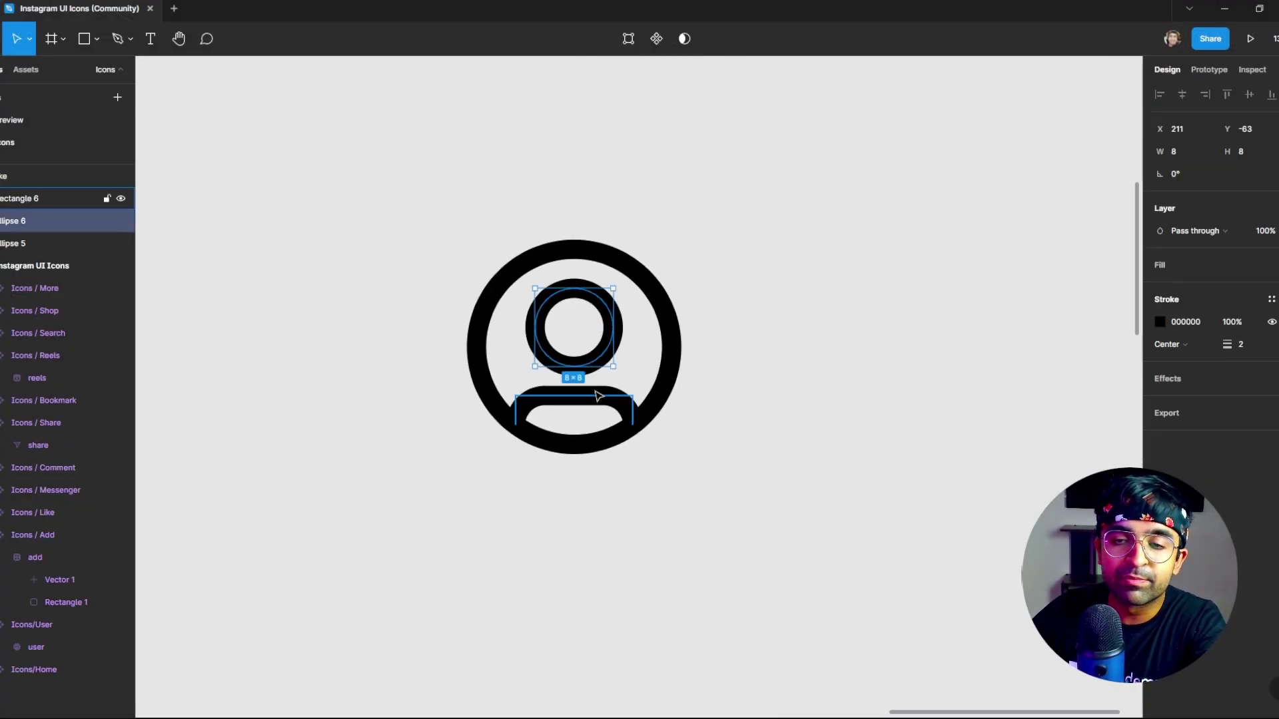
{"action": "left_click", "coordinate": [664, 345]}
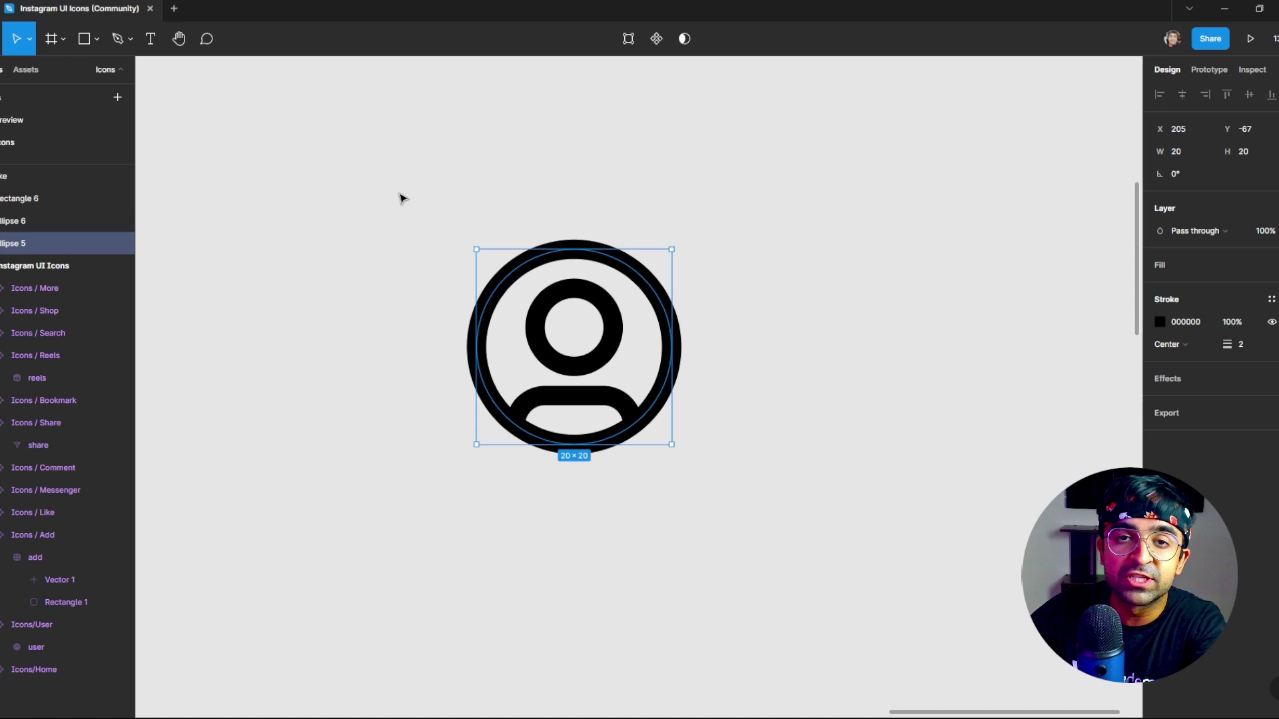
{"action": "left_click_drag", "start_coordinate": [502, 211], "coordinate": [722, 466]}
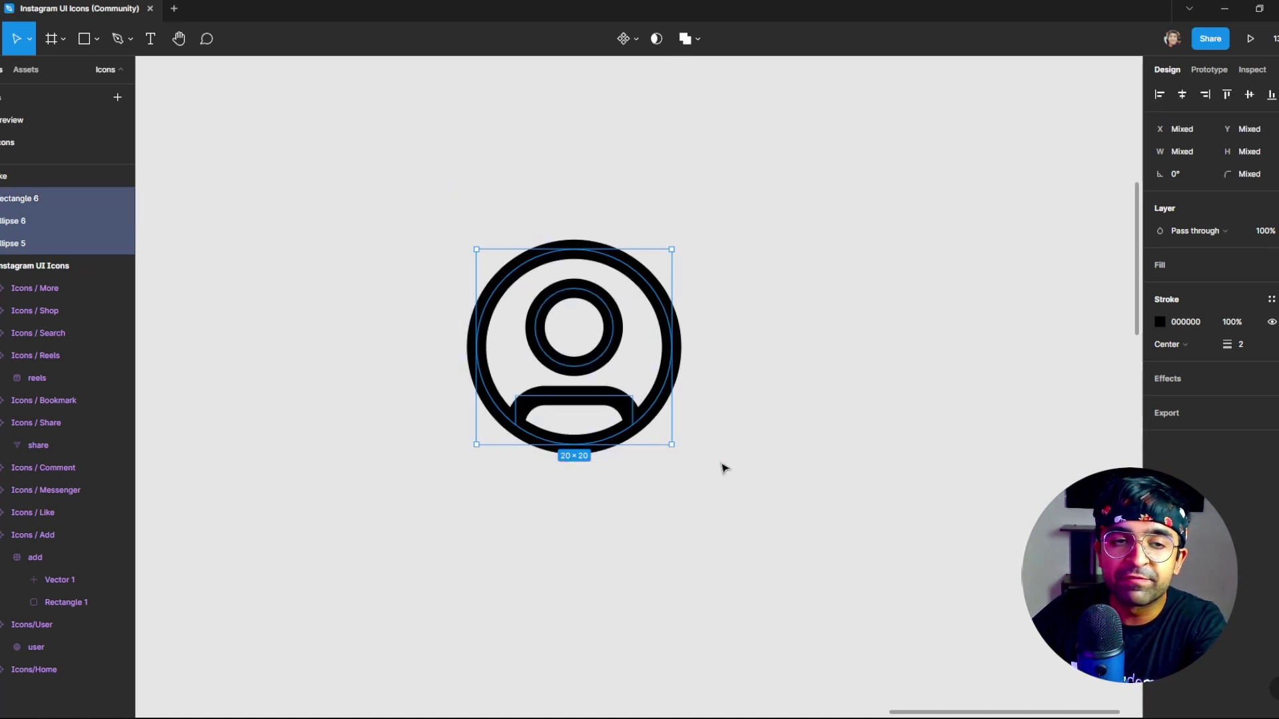
{"action": "right_click", "coordinate": [587, 353]}
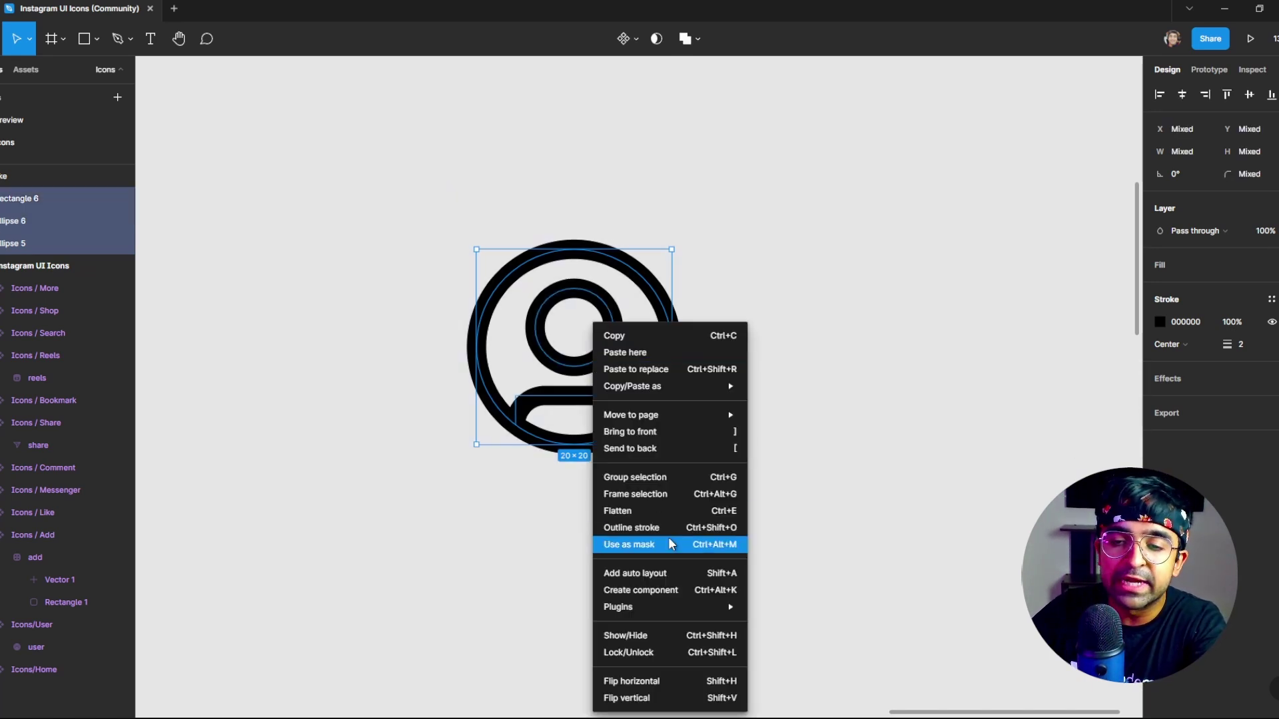
{"action": "left_click", "coordinate": [641, 514]}
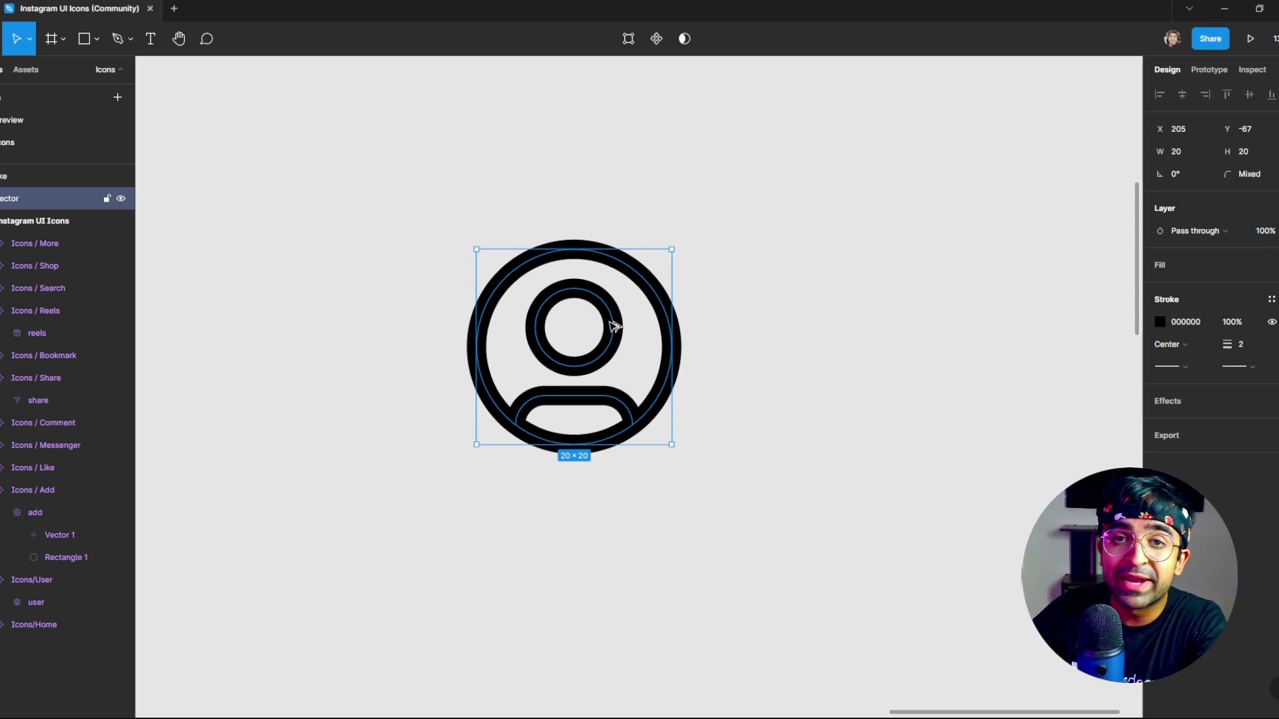
{"action": "key", "text": "ctrl+alt+p"}
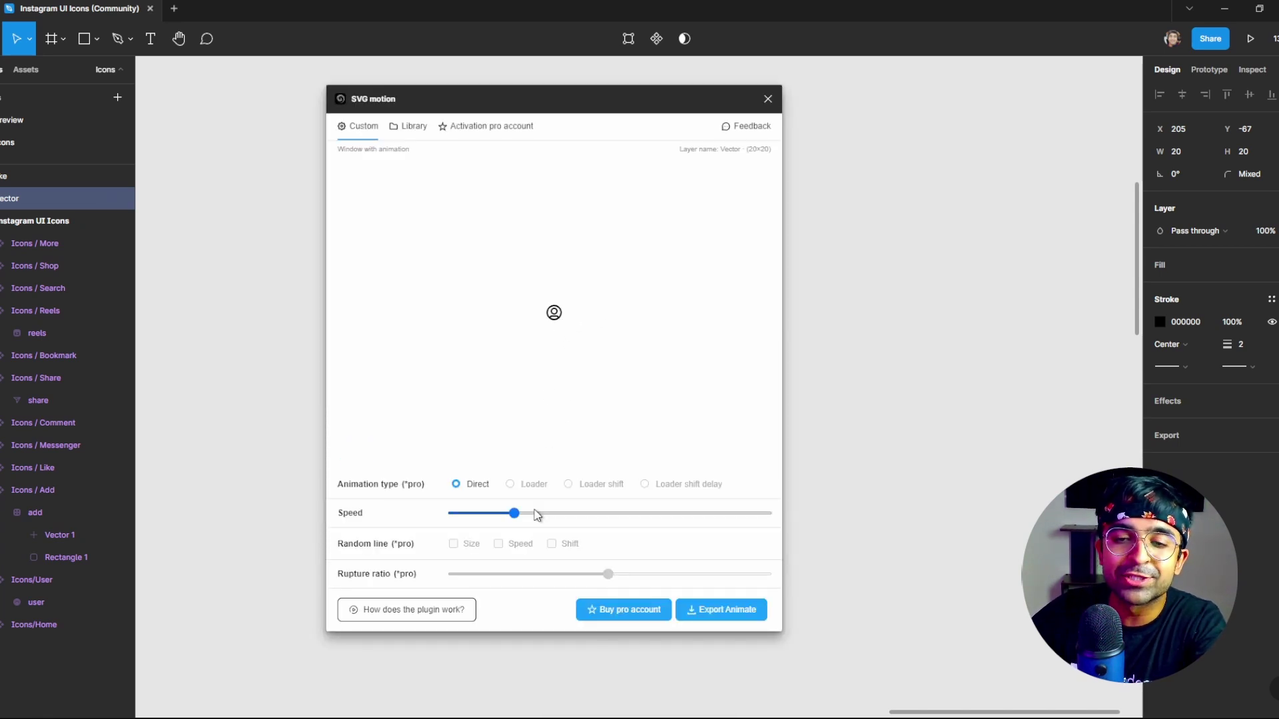
Push the user icon's SVG motion animation speed close to maximum.
{"action": "left_click_drag", "start_coordinate": [528, 519], "coordinate": [619, 522]}
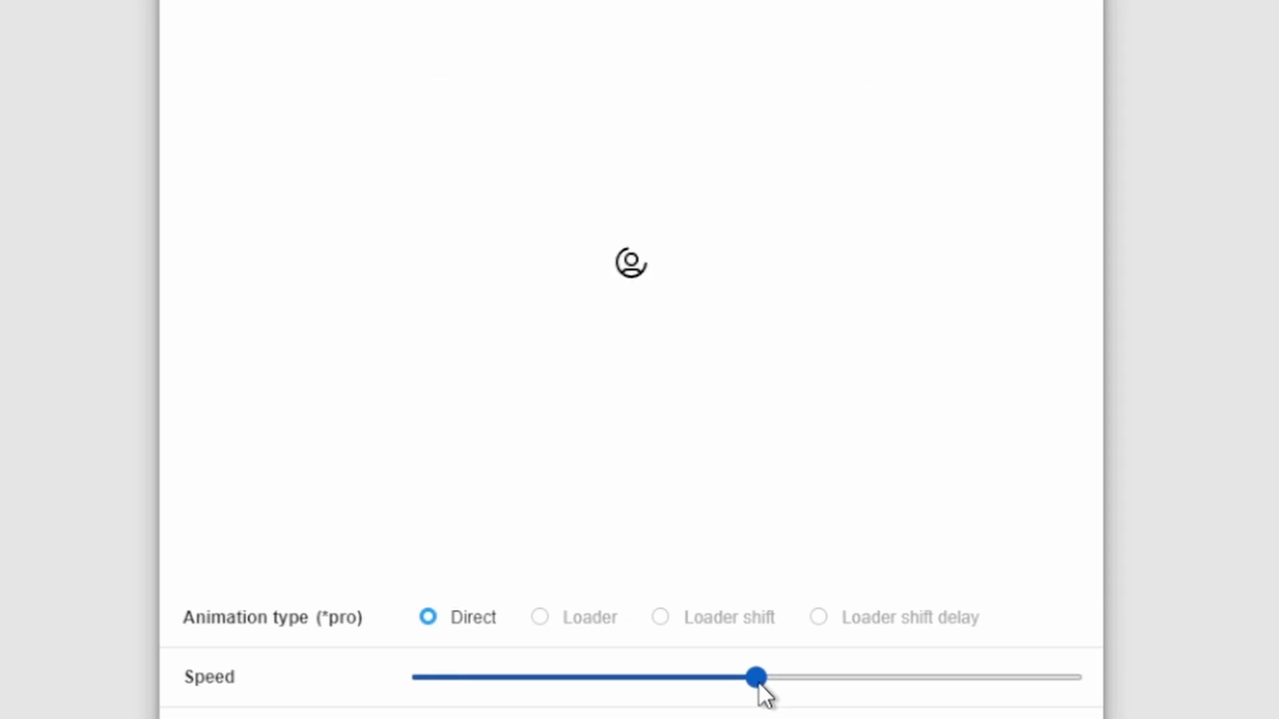
{"action": "left_click_drag", "start_coordinate": [765, 693], "coordinate": [887, 696]}
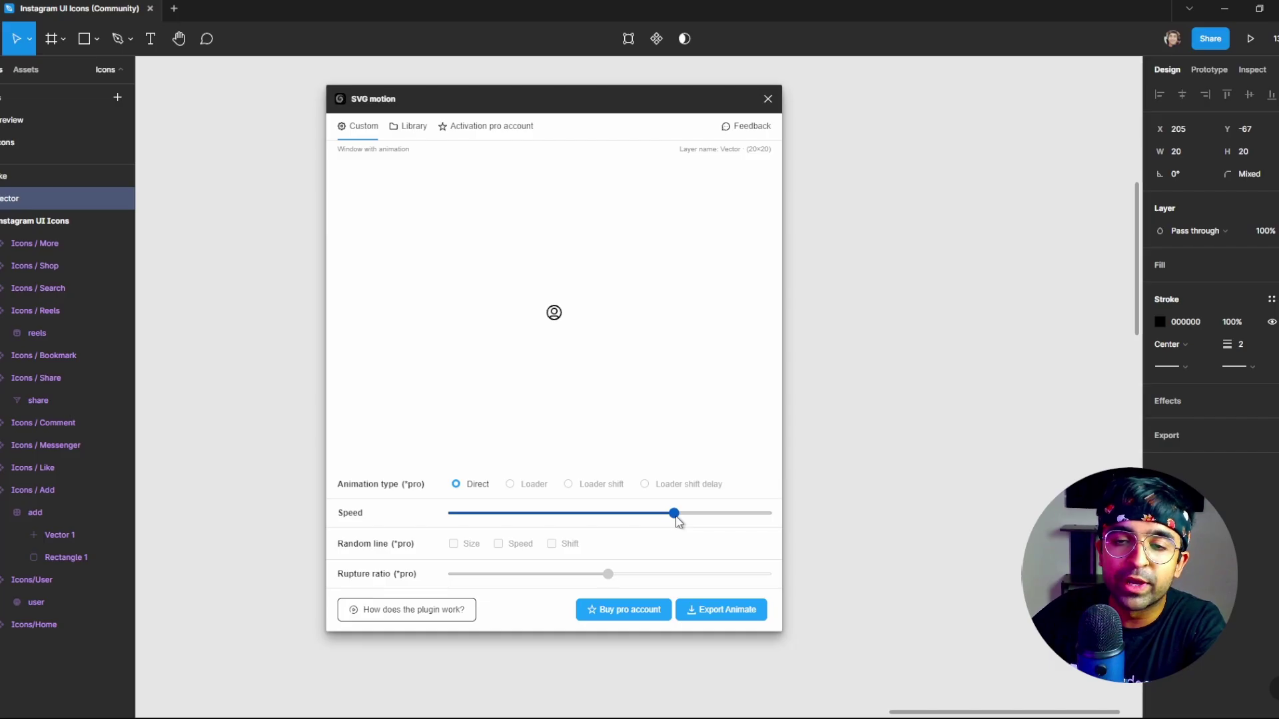
{"action": "left_click_drag", "start_coordinate": [675, 517], "coordinate": [705, 514]}
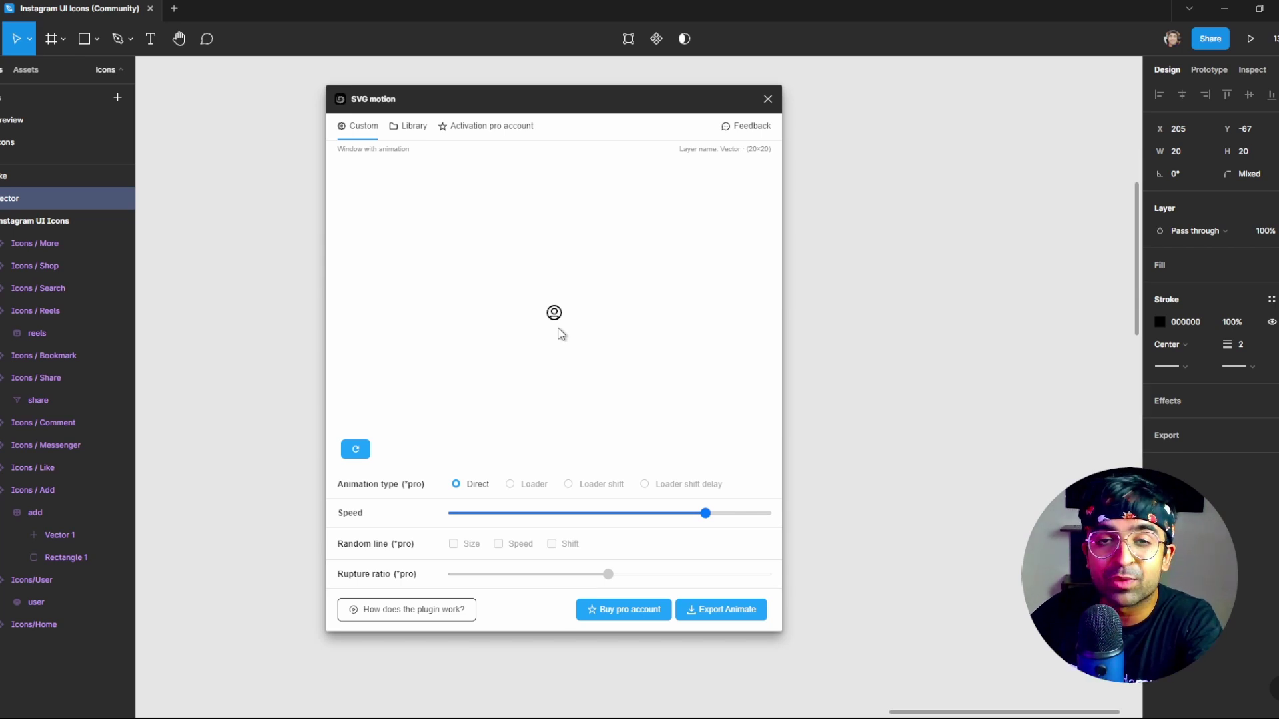
{"action": "left_click_drag", "start_coordinate": [550, 108], "coordinate": [517, 107]}
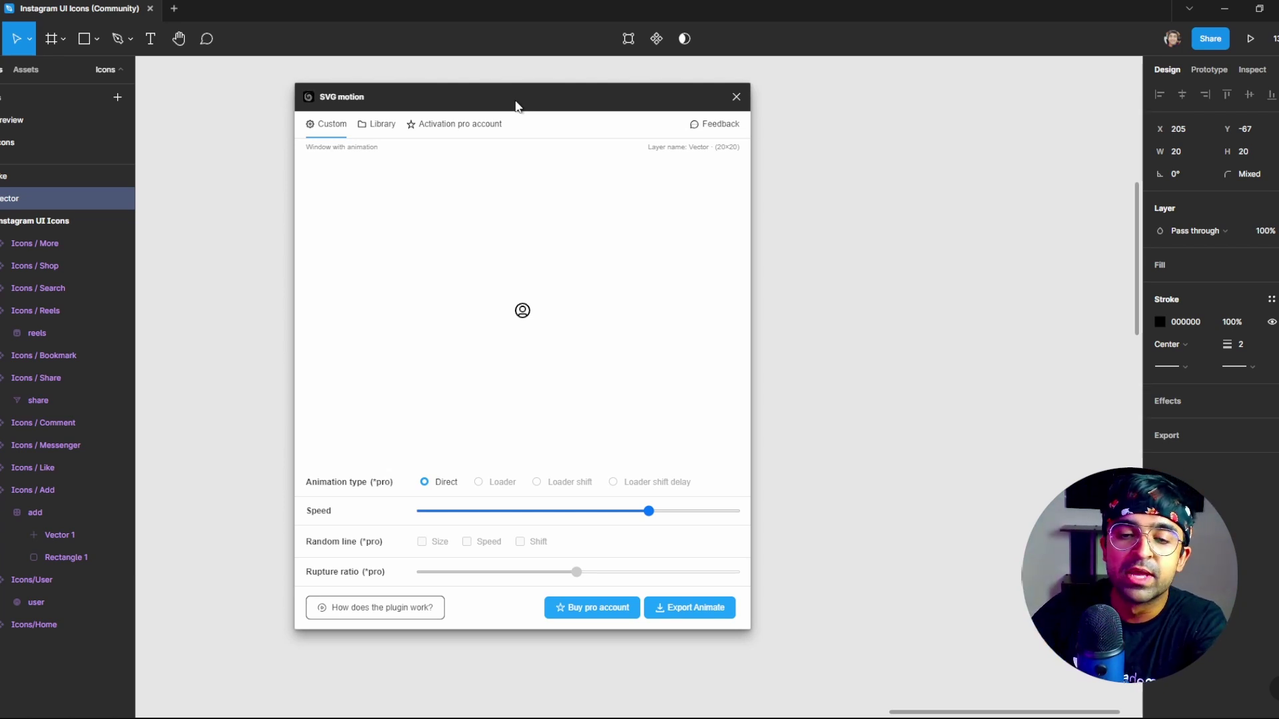
Preview the animated SVG and video export options, then close the plugin.
{"action": "left_click", "coordinate": [707, 609]}
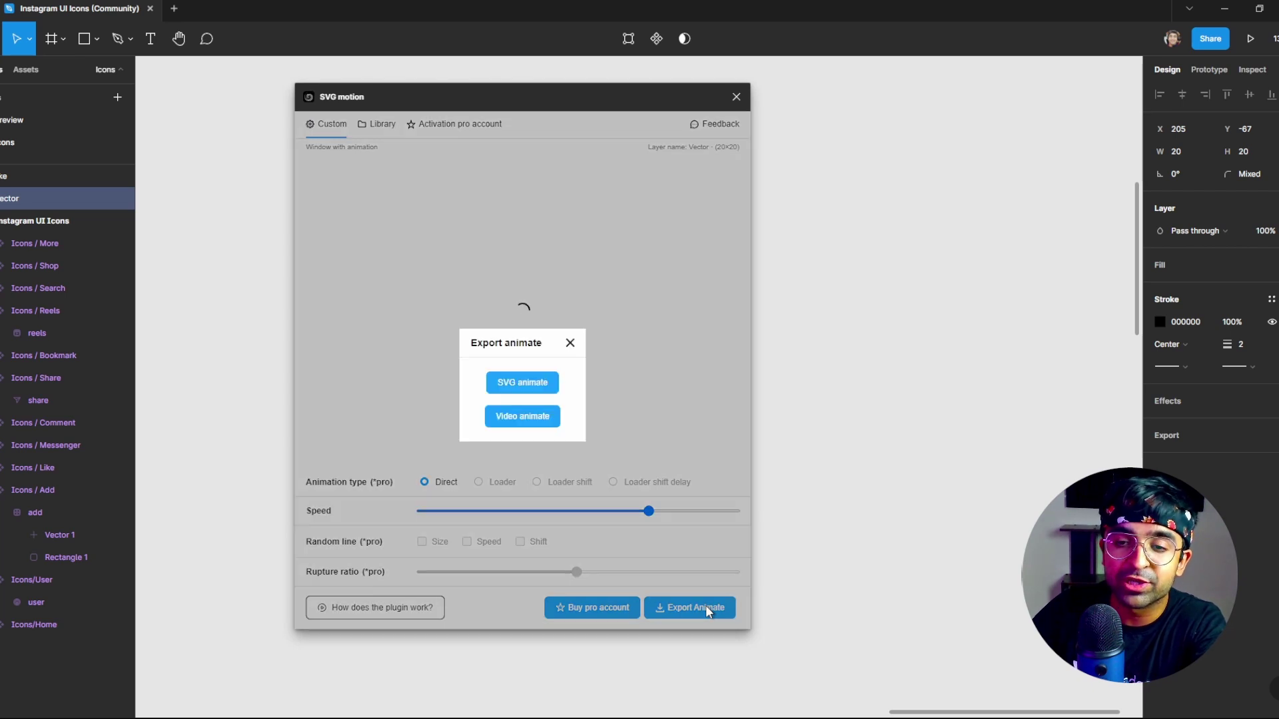
{"action": "left_click", "coordinate": [552, 383]}
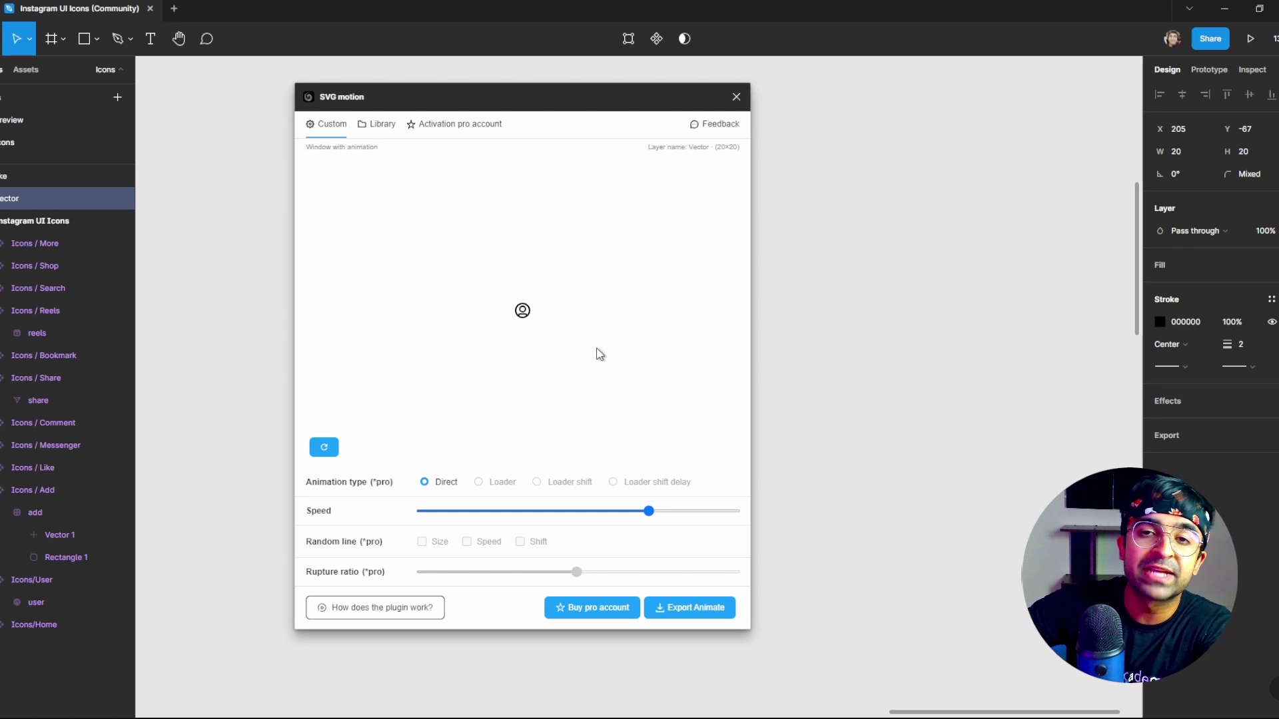
{"action": "left_click", "coordinate": [694, 607]}
{"action": "left_click", "coordinate": [534, 421]}
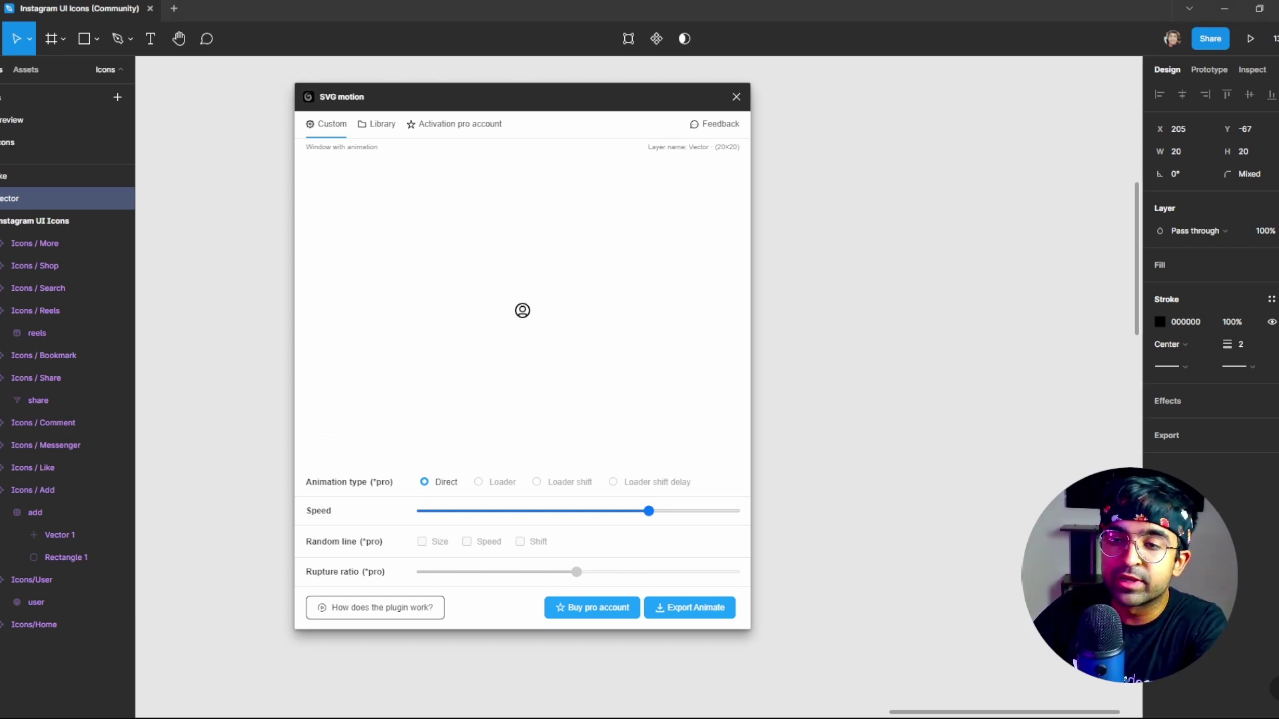
{"action": "left_click", "coordinate": [736, 97]}
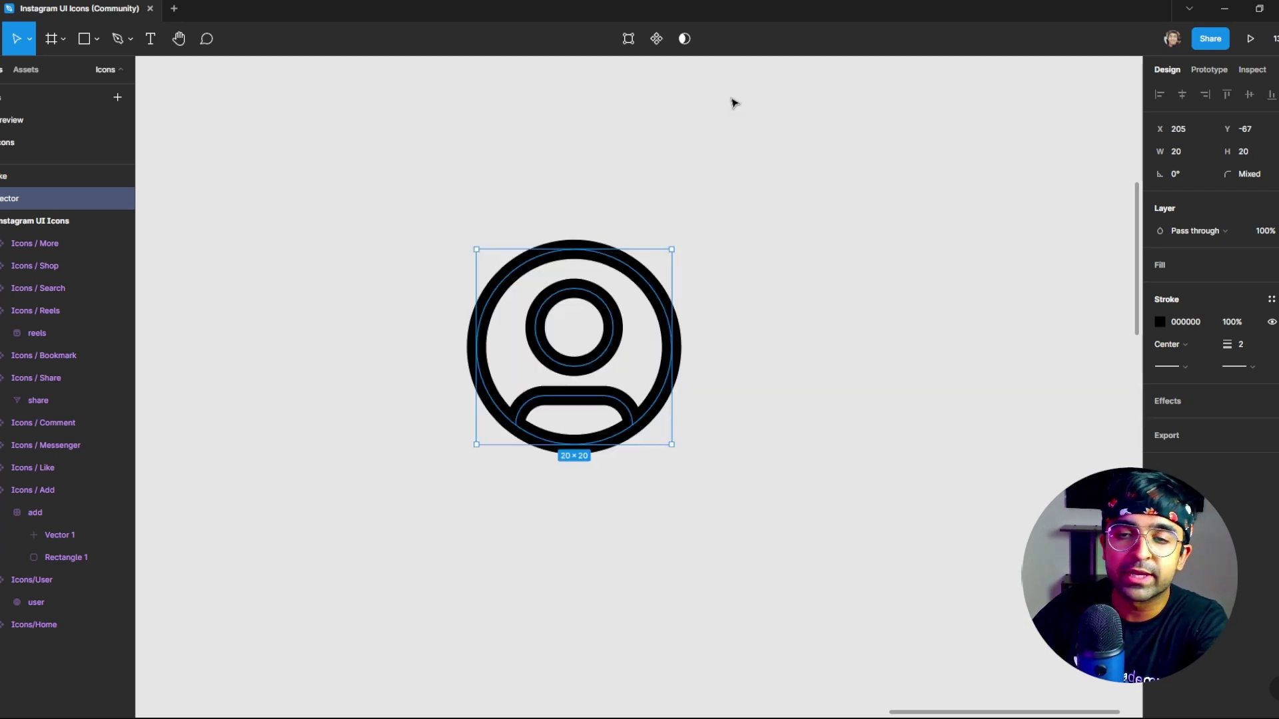
Locate and select the user vector inside Icons/User in the icon grid.
{"action": "scroll", "coordinate": [885, 413], "scroll_direction": "down", "scroll_amount": 5}
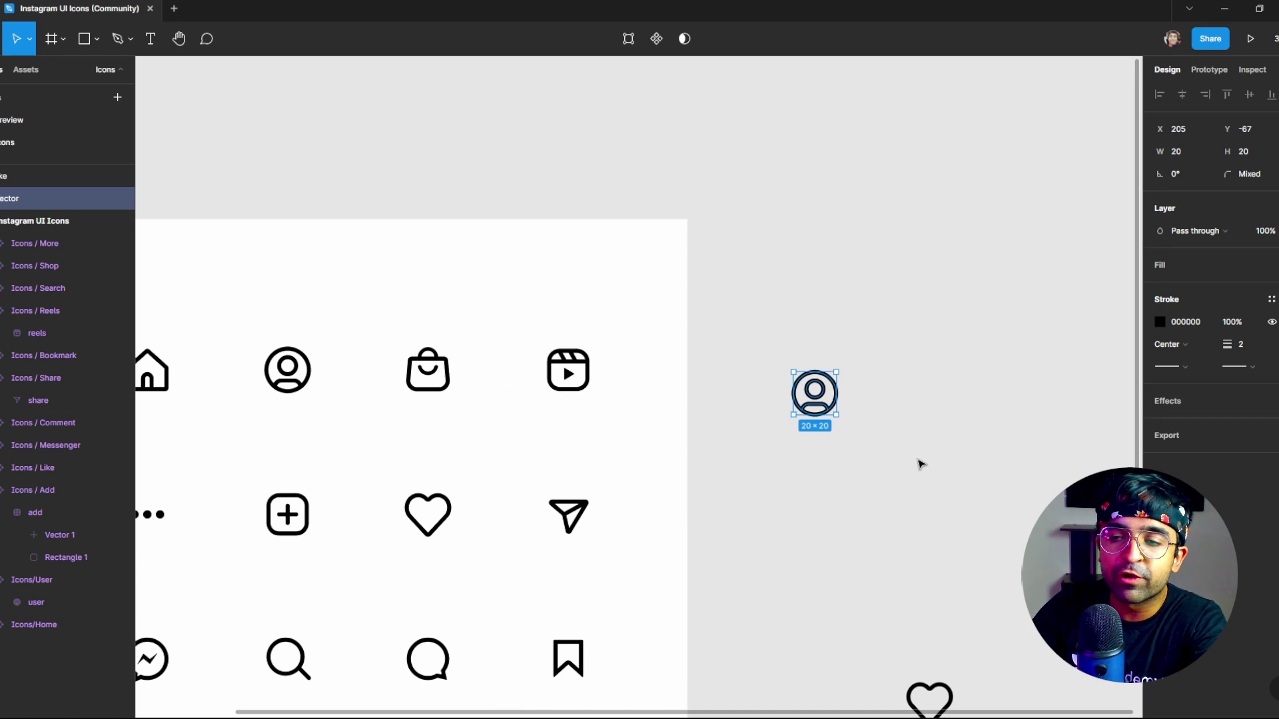
{"action": "left_click_drag", "start_coordinate": [919, 462], "coordinate": [677, 340]}
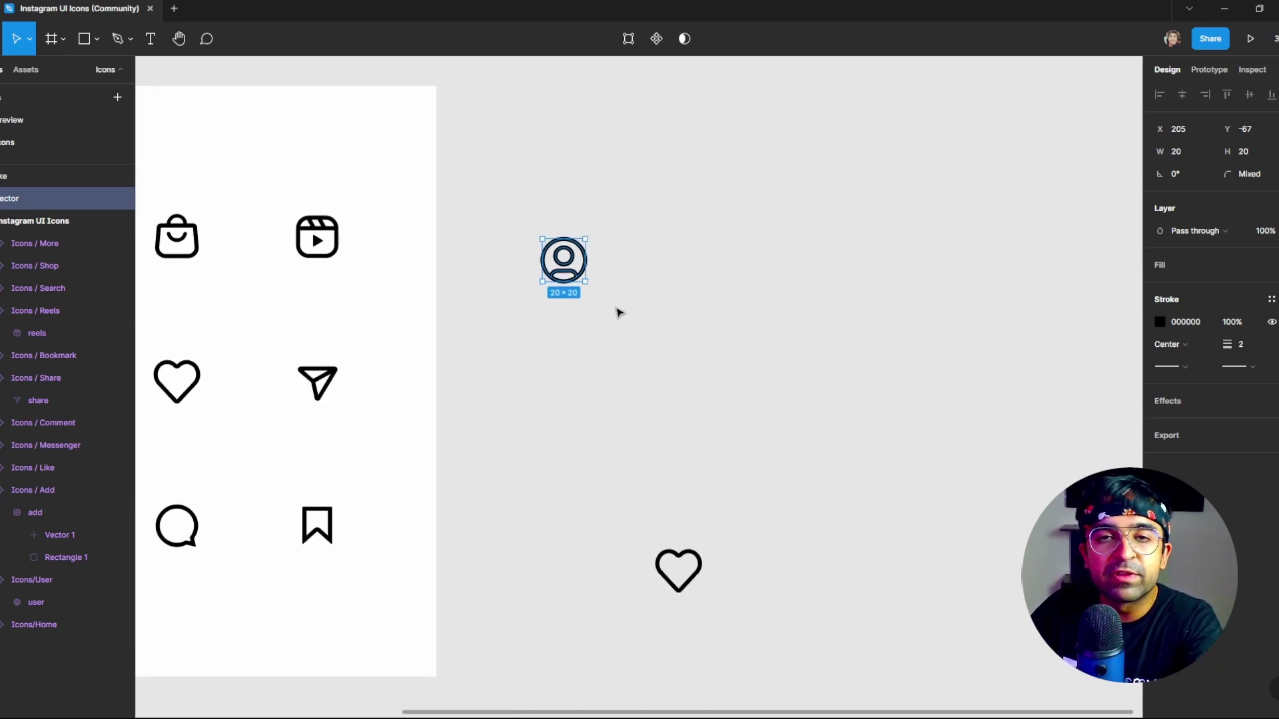
{"action": "scroll", "coordinate": [619, 312], "scroll_direction": "up", "scroll_amount": 1}
{"action": "scroll", "coordinate": [619, 313], "scroll_direction": "up", "scroll_amount": 1}
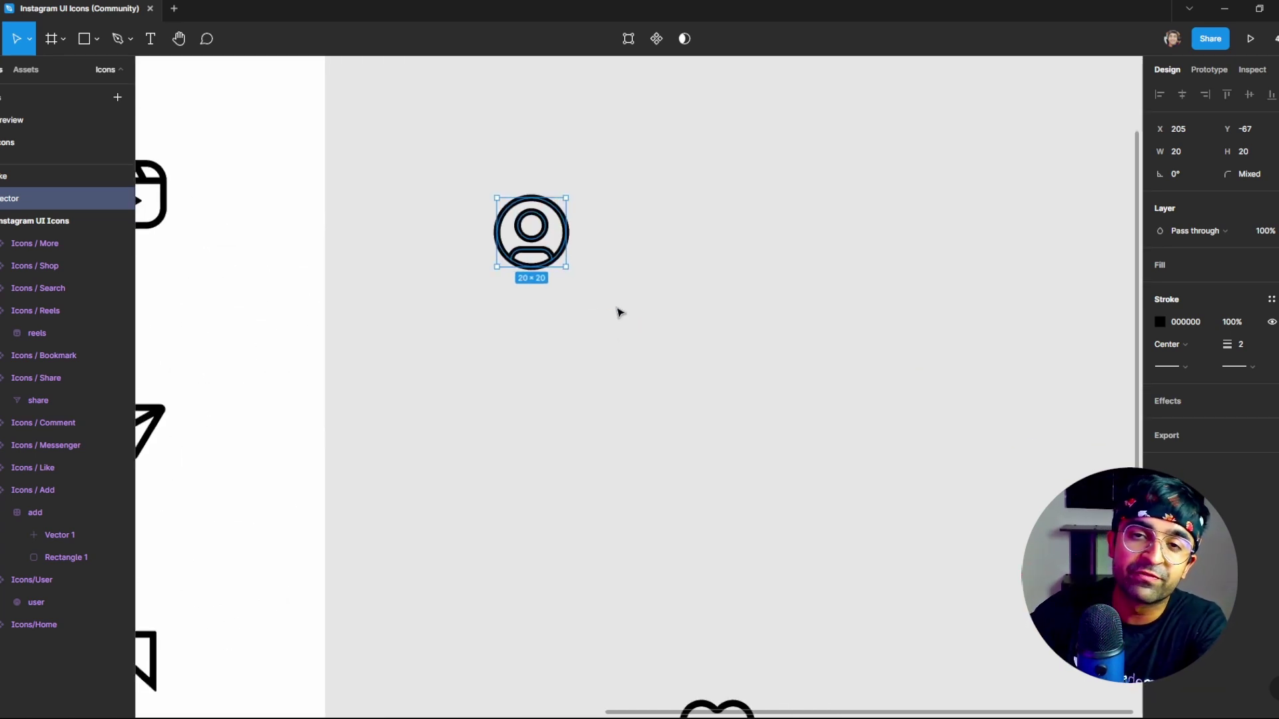
{"action": "scroll", "coordinate": [619, 313], "scroll_direction": "down", "scroll_amount": 4}
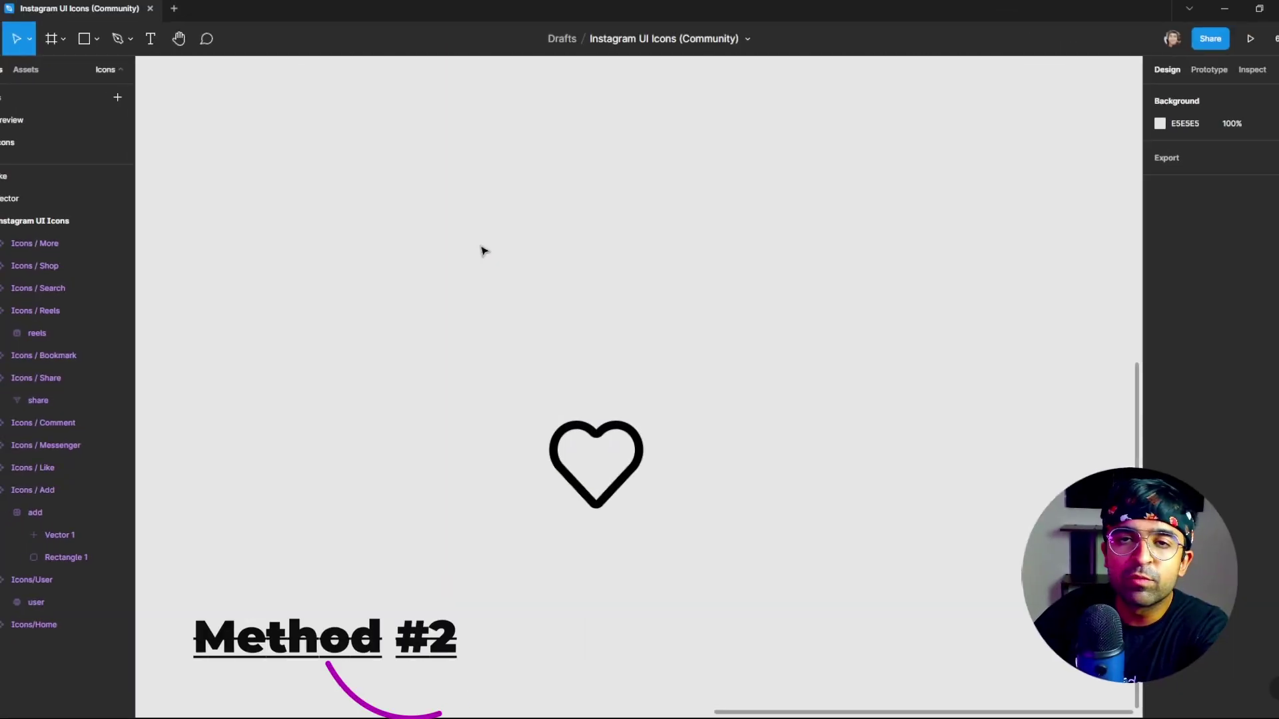
{"action": "mouse_move", "coordinate": [474, 243]}
{"action": "left_mouse_down"}
{"action": "mouse_move", "coordinate": [690, 271]}
{"action": "mouse_move", "coordinate": [978, 271]}
{"action": "left_mouse_up"}
{"action": "left_click_drag", "start_coordinate": [352, 159], "coordinate": [973, 547]}
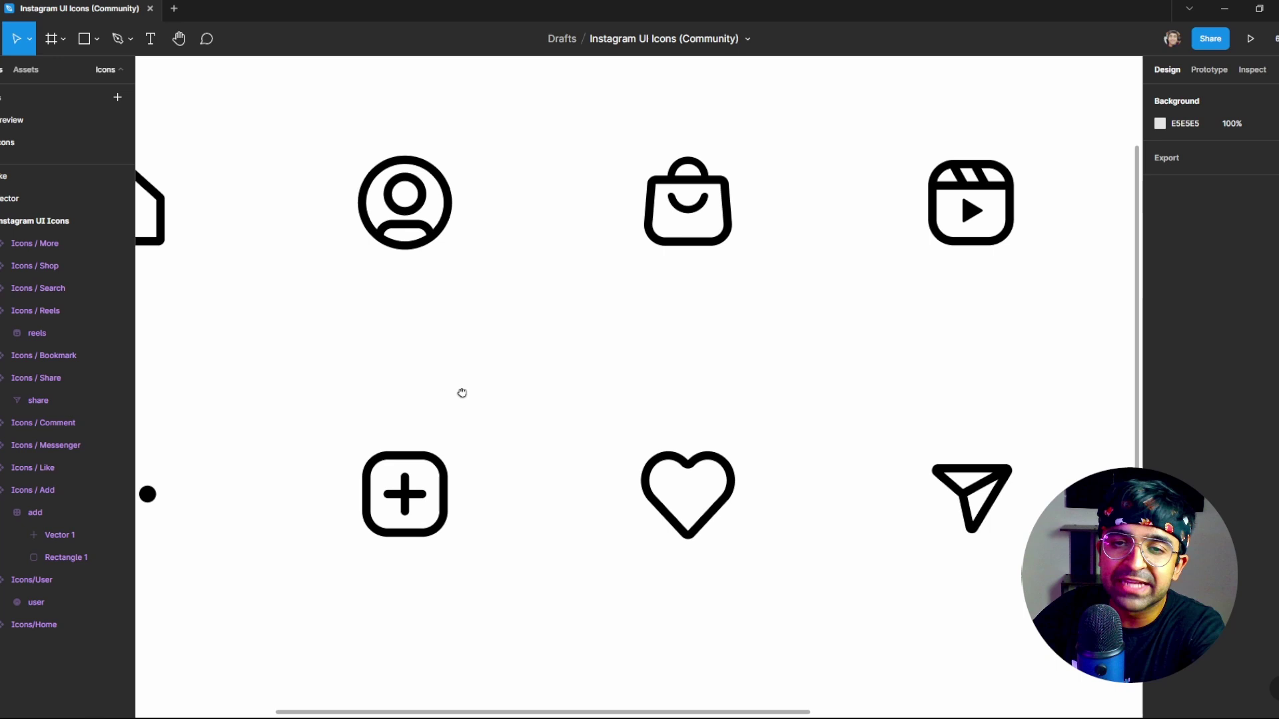
{"action": "left_click", "coordinate": [421, 214]}
{"action": "double_click", "coordinate": [421, 214]}
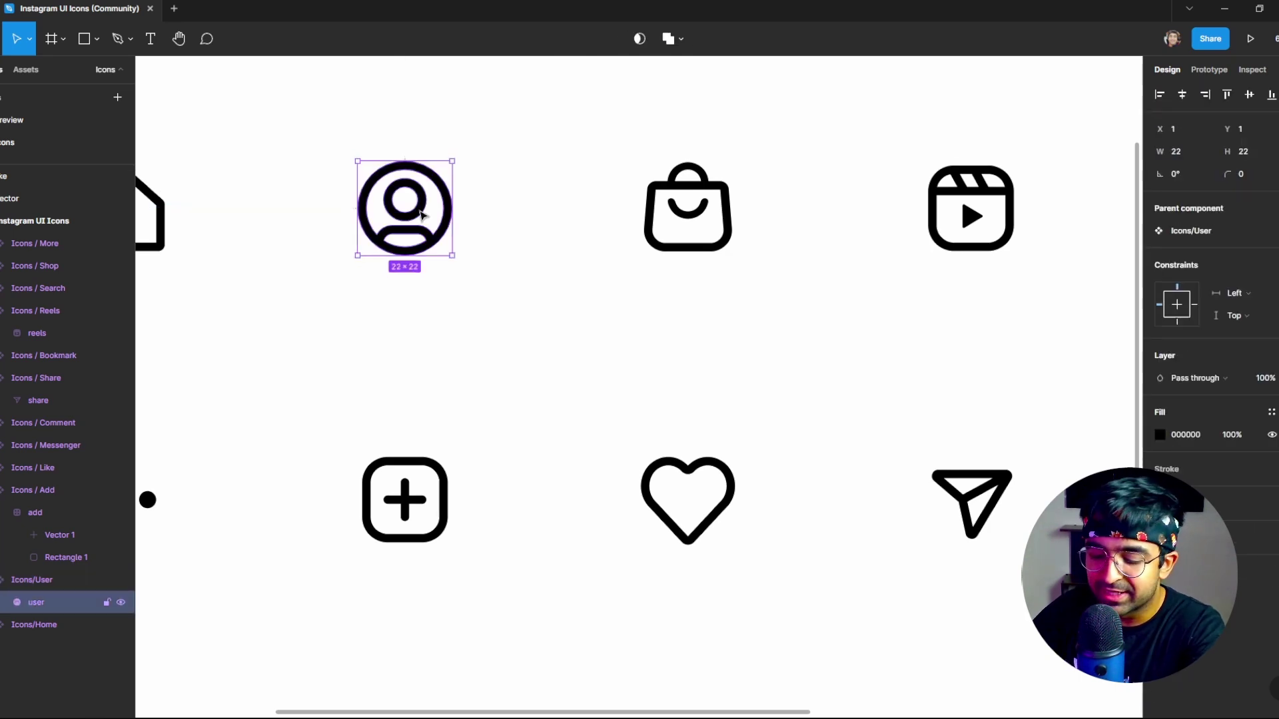
Paste a 22×22 copy of the user icon onto empty canvas beside the frame.
{"action": "left_click", "coordinate": [557, 335]}
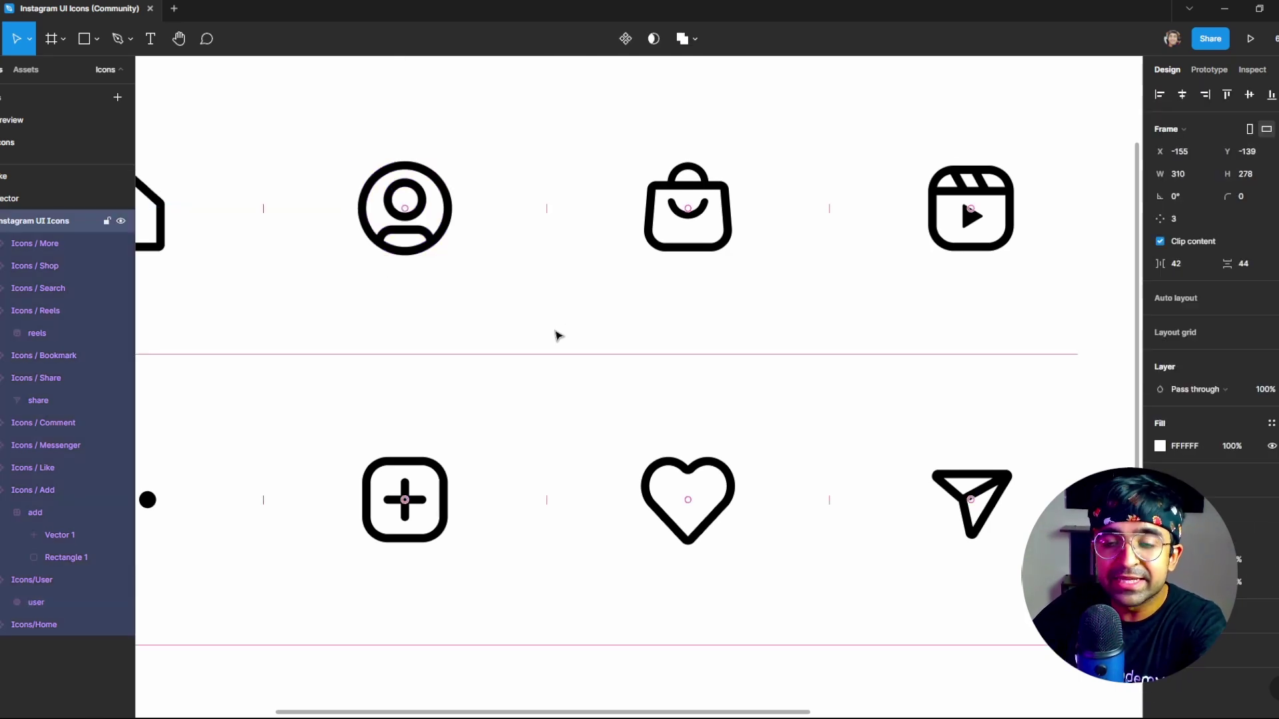
{"action": "key", "text": "shift+1"}
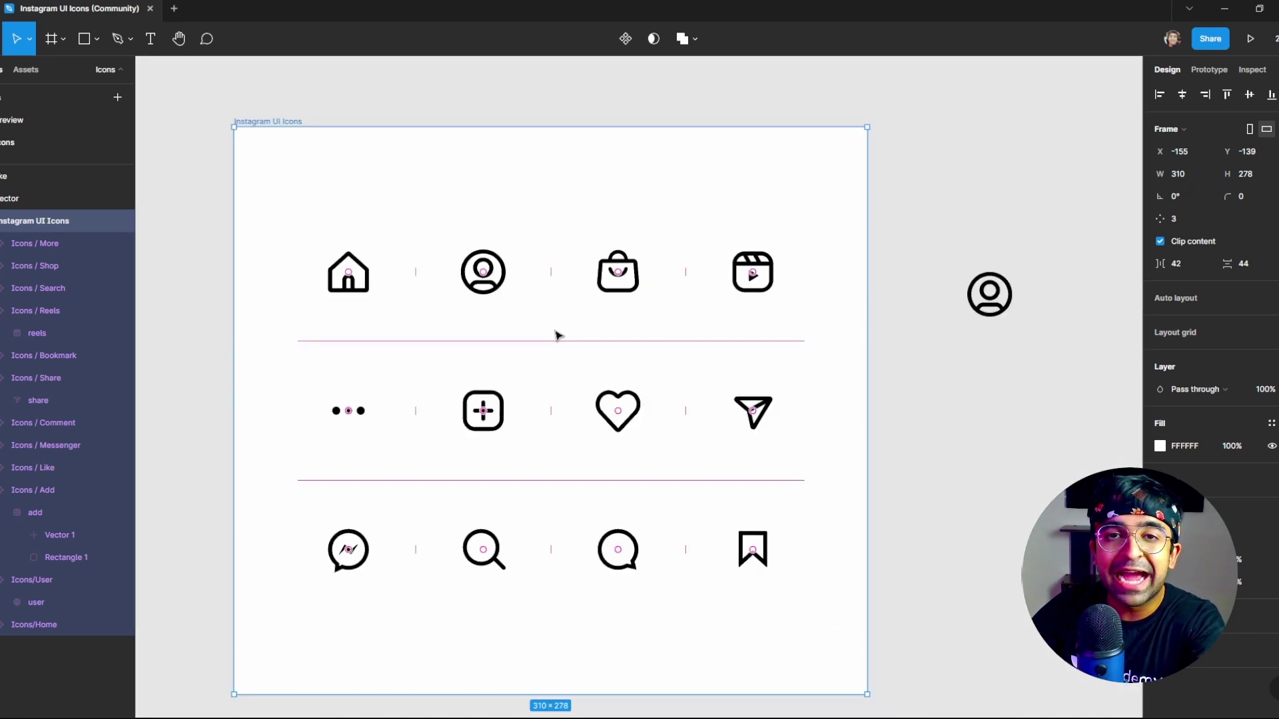
{"action": "left_click", "coordinate": [907, 309]}
{"action": "left_click_drag", "start_coordinate": [904, 360], "coordinate": [402, 364]}
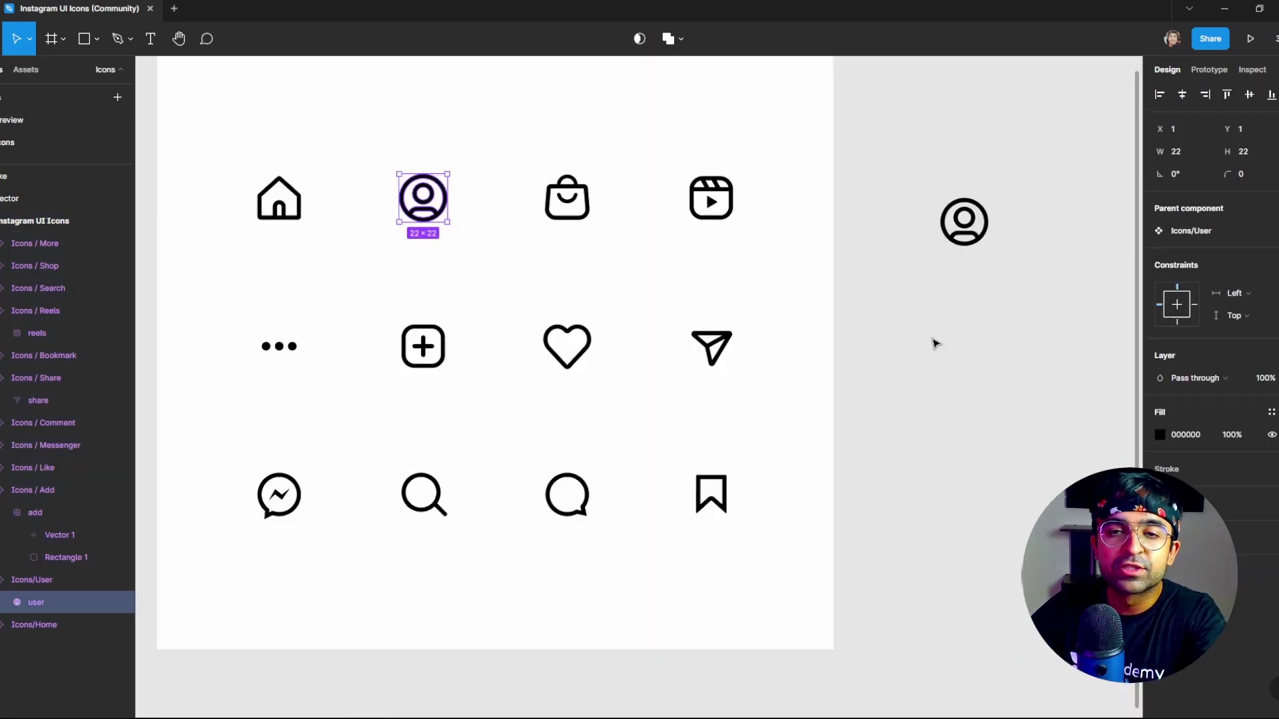
{"action": "left_click", "coordinate": [932, 342]}
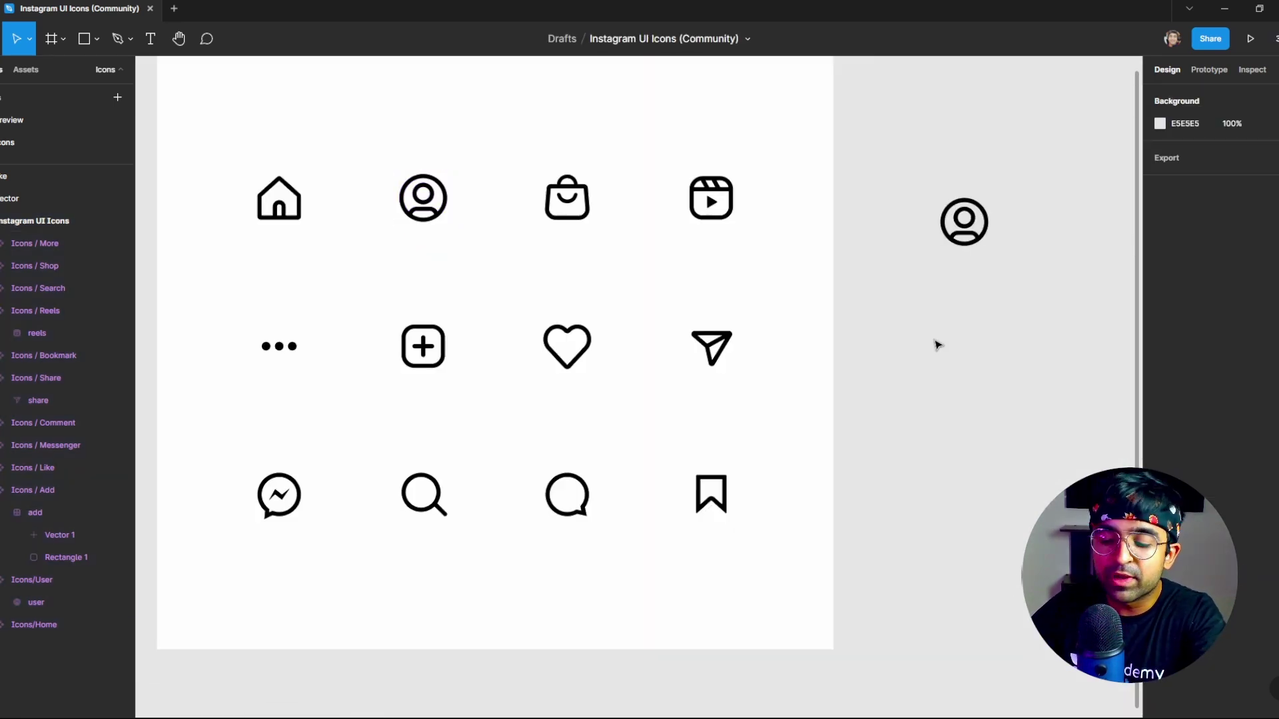
{"action": "left_click_drag", "start_coordinate": [935, 342], "coordinate": [466, 426]}
{"action": "scroll", "coordinate": [733, 351], "scroll_direction": "up", "scroll_amount": 5}
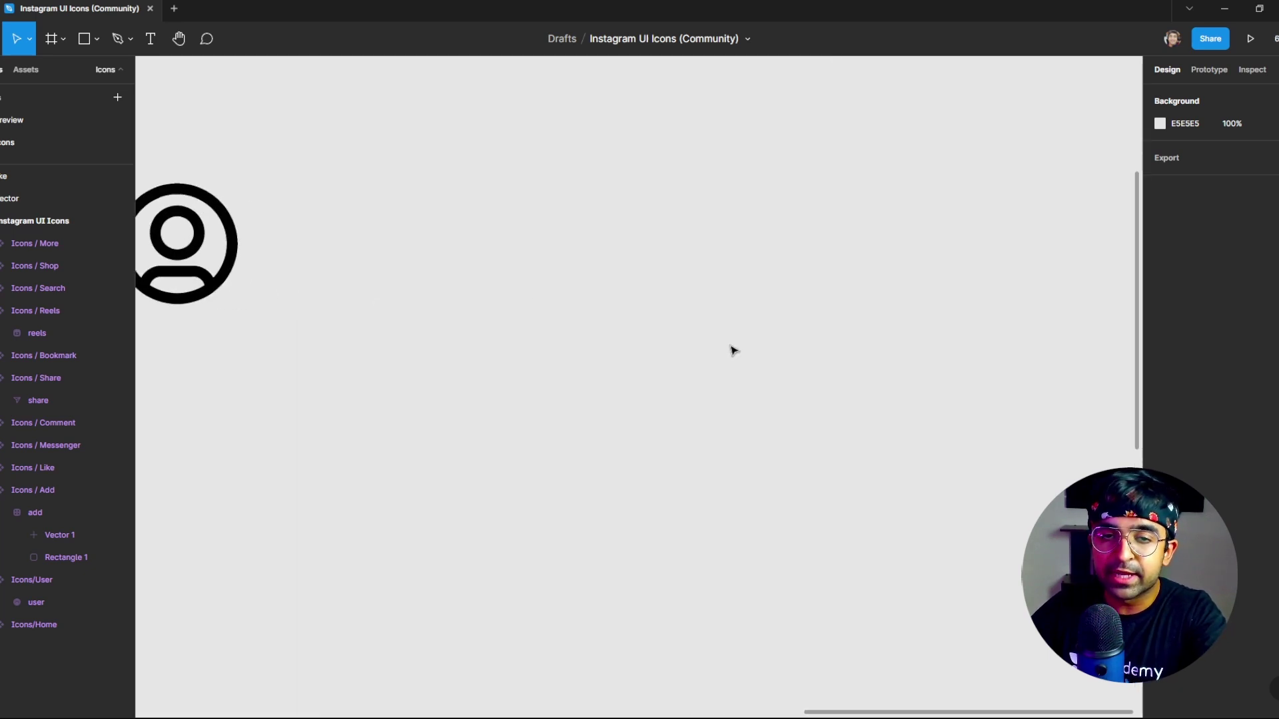
{"action": "key", "text": "ctrl+v"}
{"action": "left_click_drag", "start_coordinate": [646, 398], "coordinate": [674, 247]}
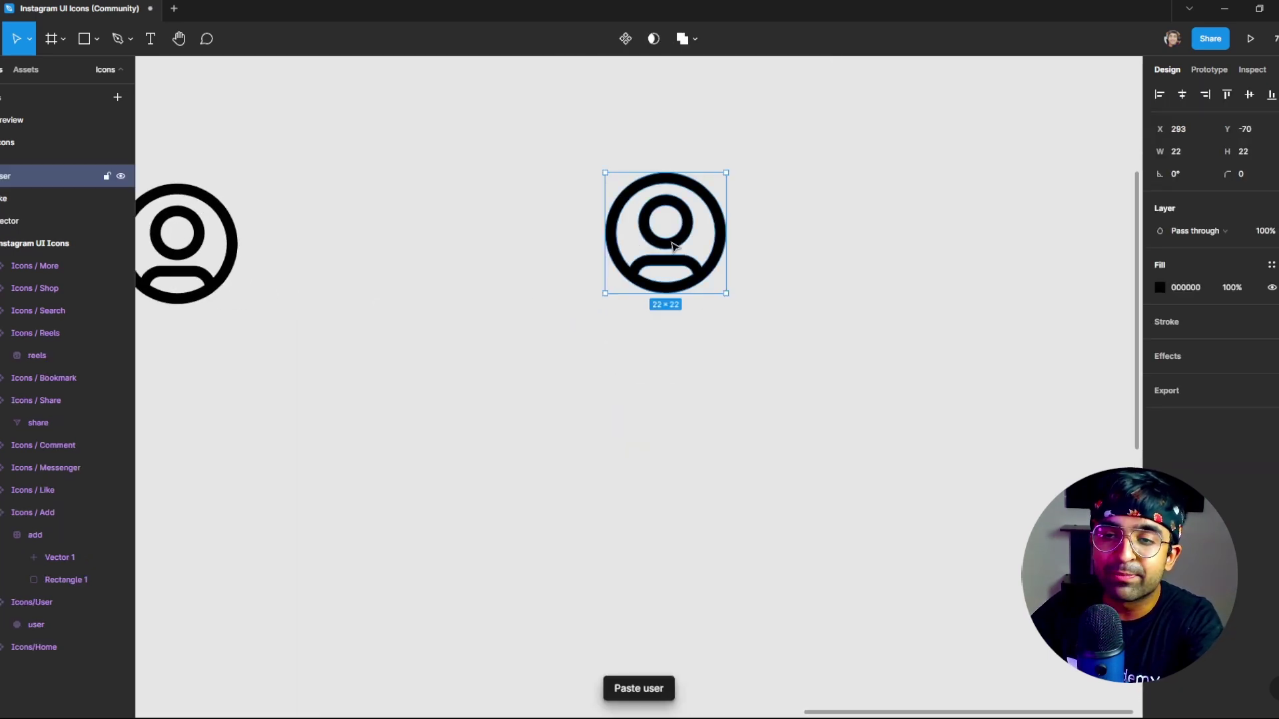
{"action": "left_click_drag", "start_coordinate": [699, 354], "coordinate": [573, 416]}
{"action": "double_click", "coordinate": [522, 303]}
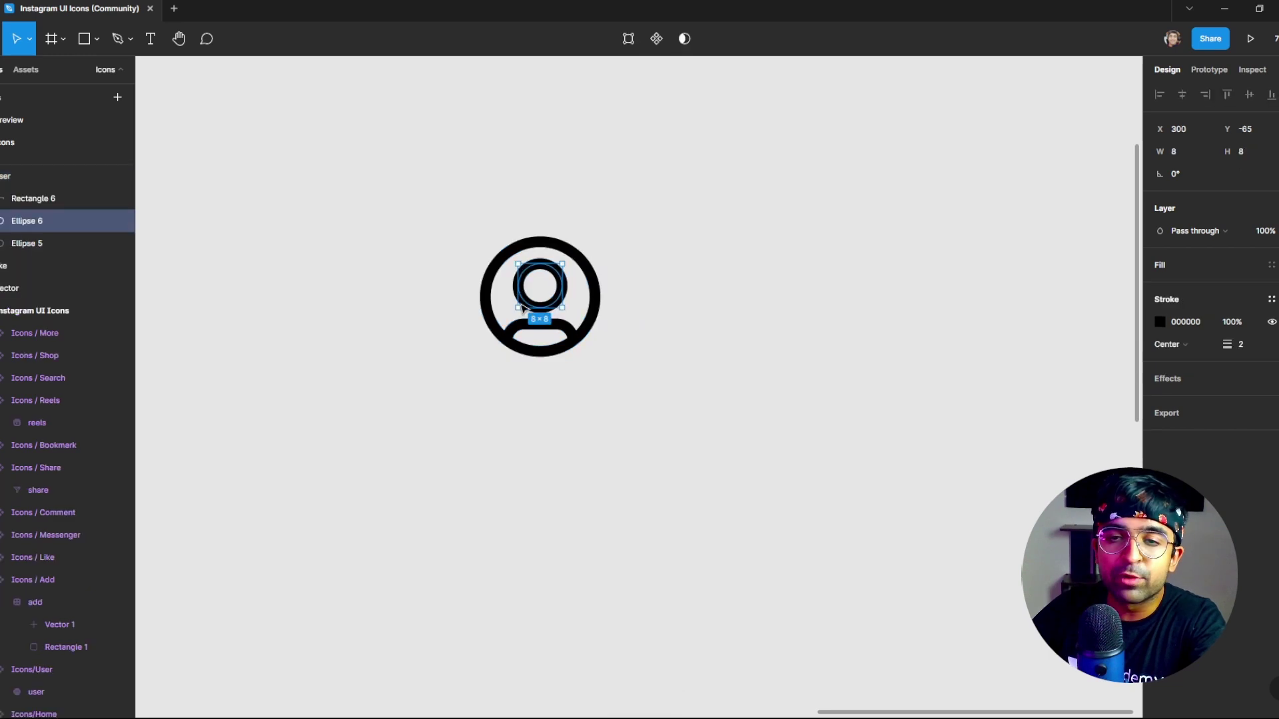
{"action": "left_click", "coordinate": [769, 330]}
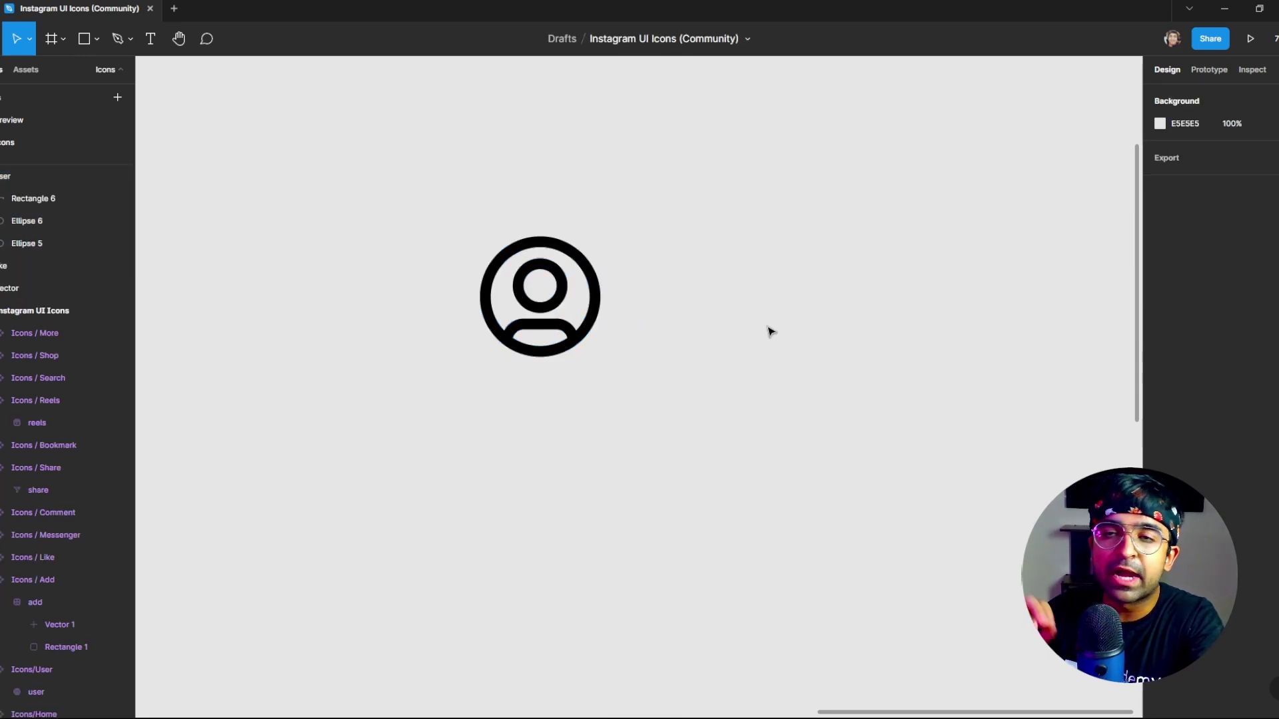
Confirm the Motion plugin is installed in Community, then return to the Instagram UI Icons file.
{"action": "key", "text": "ctrl+a"}
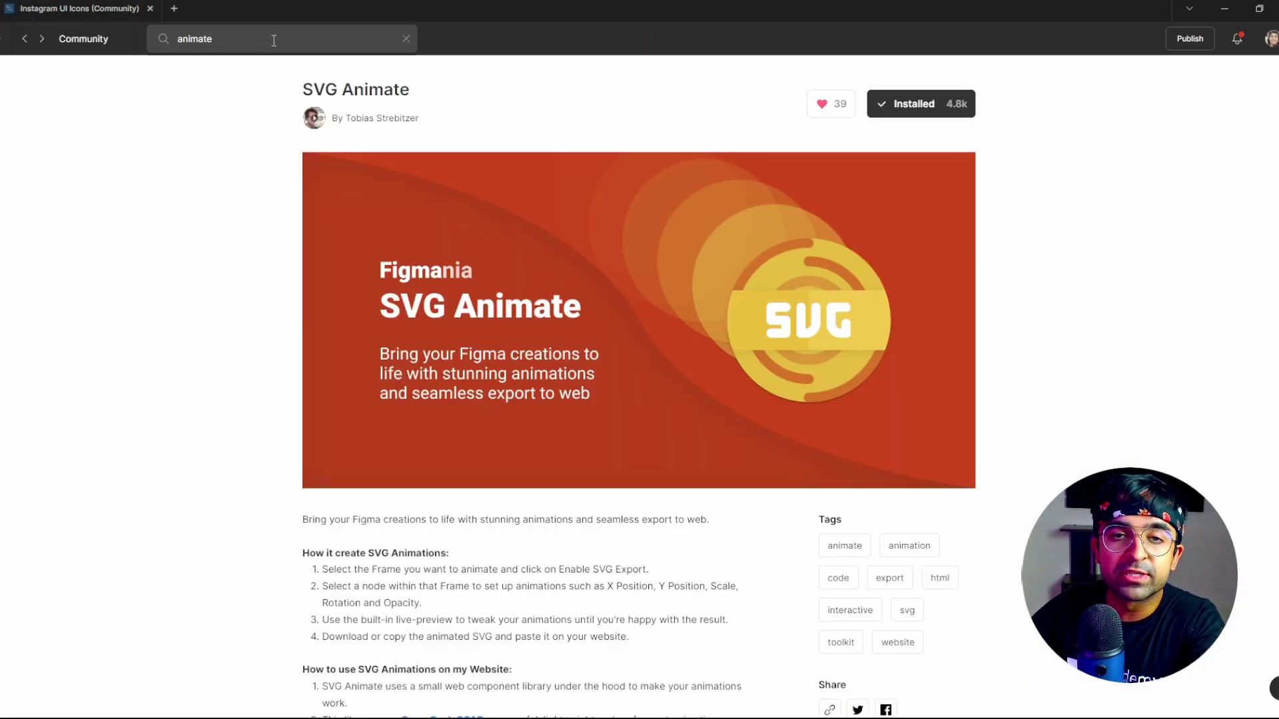
{"action": "double_click", "coordinate": [269, 37]}
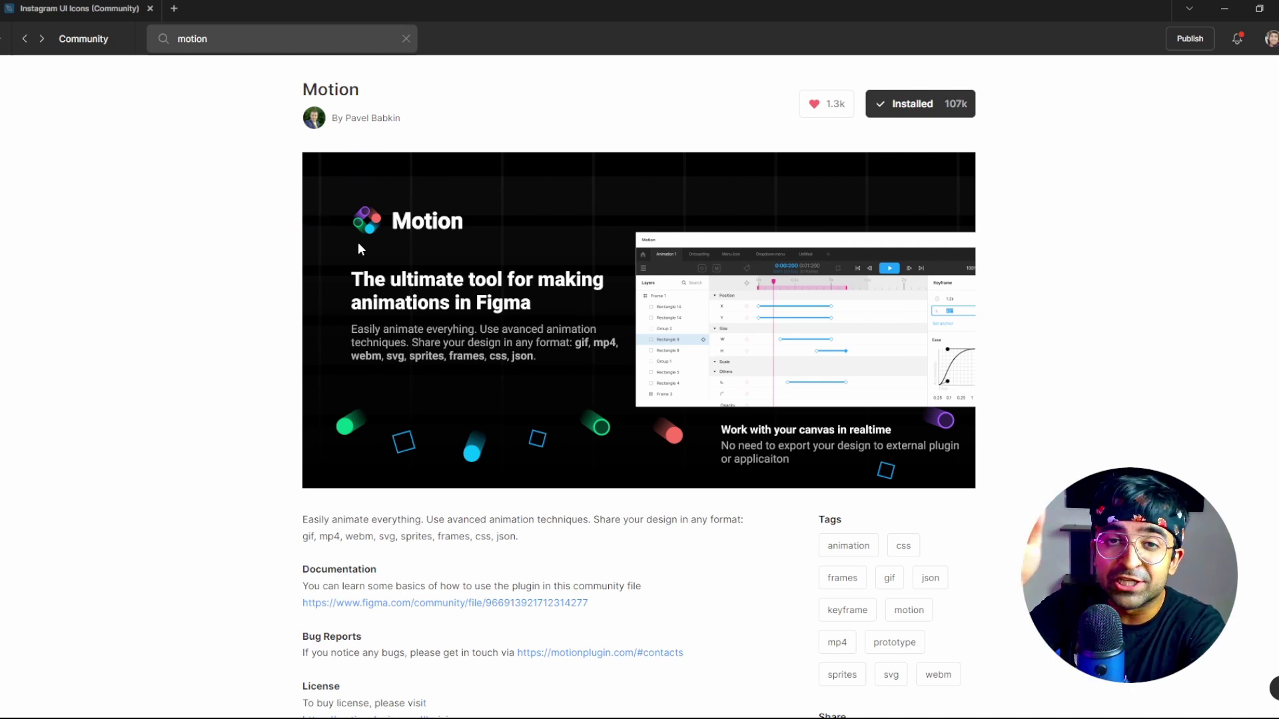
{"action": "left_click", "coordinate": [38, 5]}
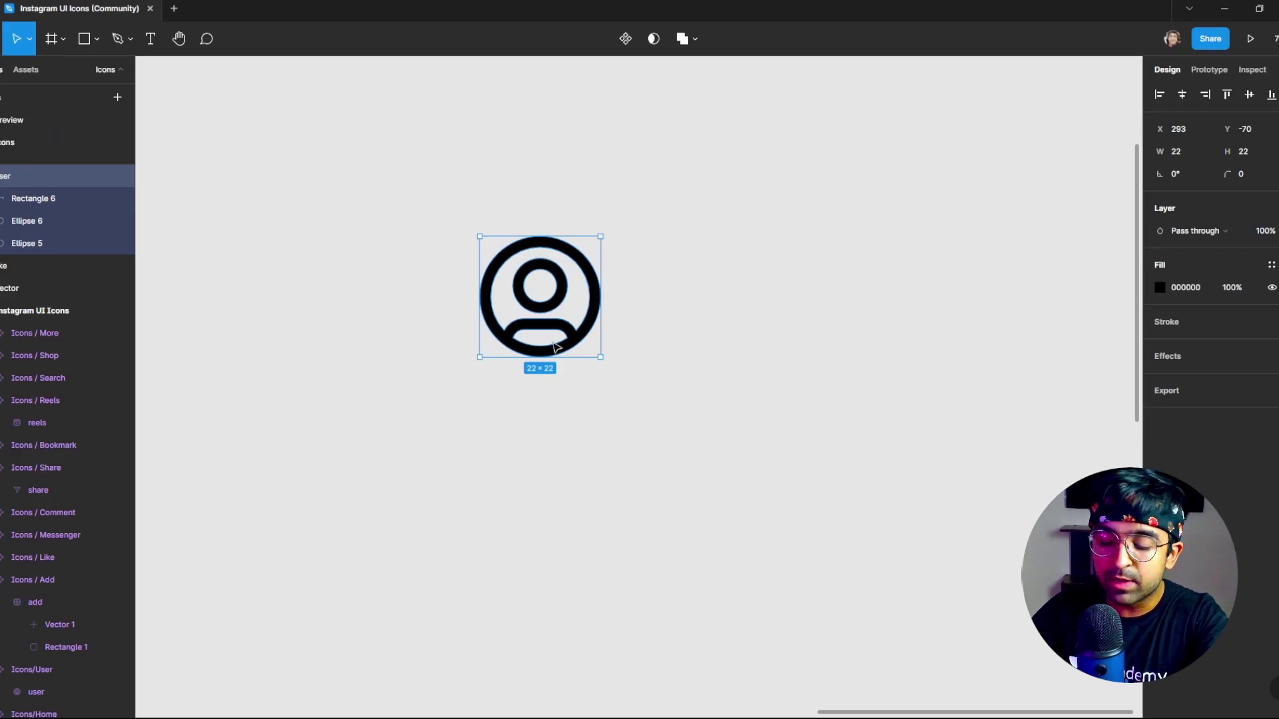
Launch Motion from Quick actions 'motion', dismiss Learn Basics, and position its window.
{"action": "key", "text": "ctrl+slash"}
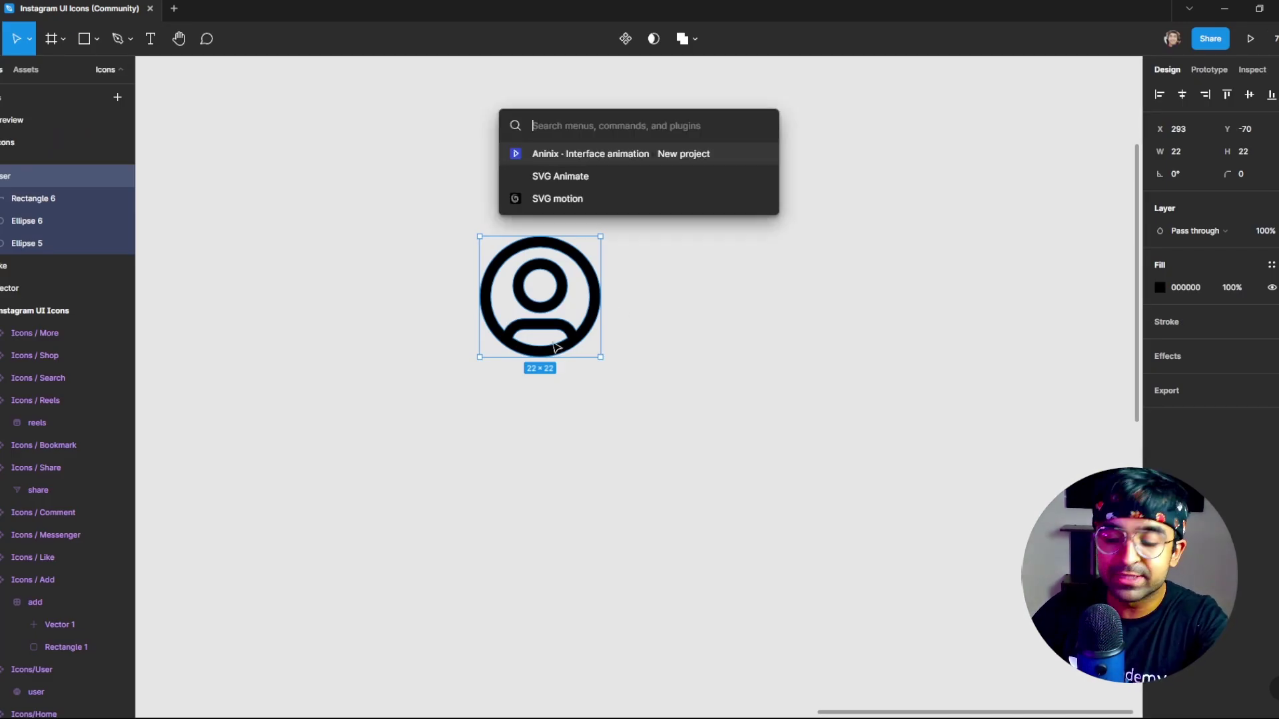
{"action": "type", "text": "motion"}
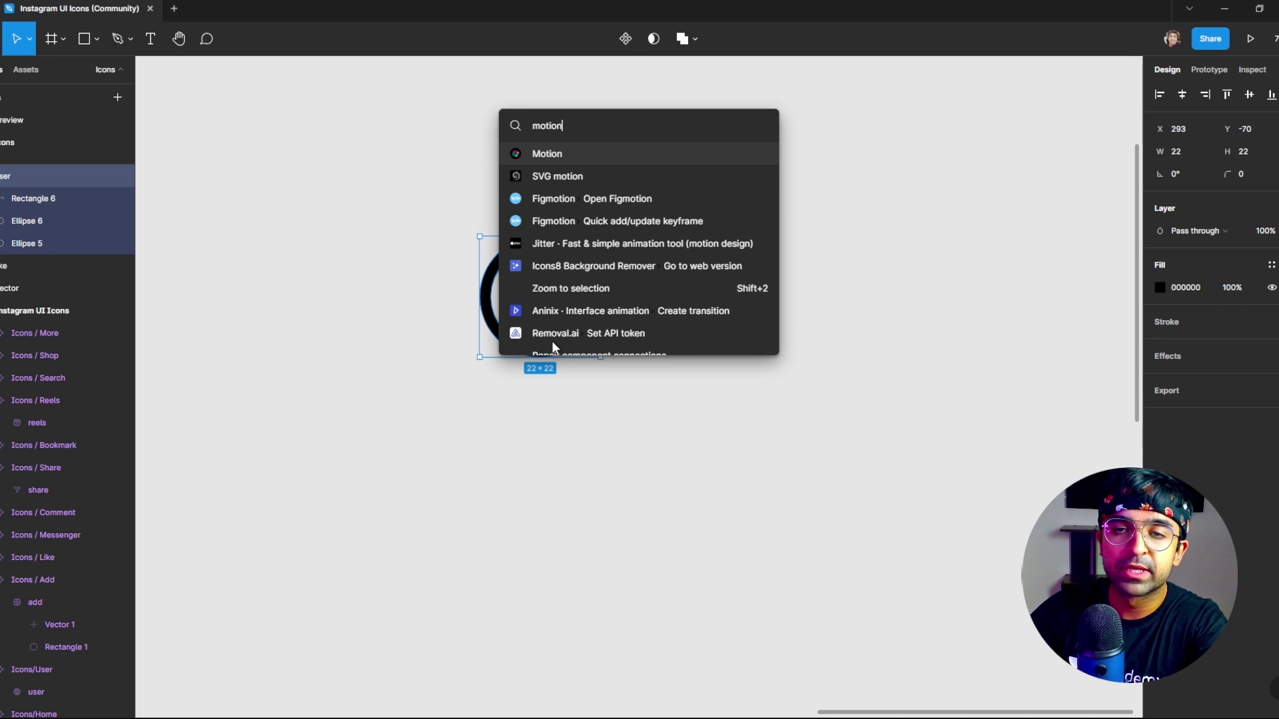
{"action": "left_click", "coordinate": [556, 159]}
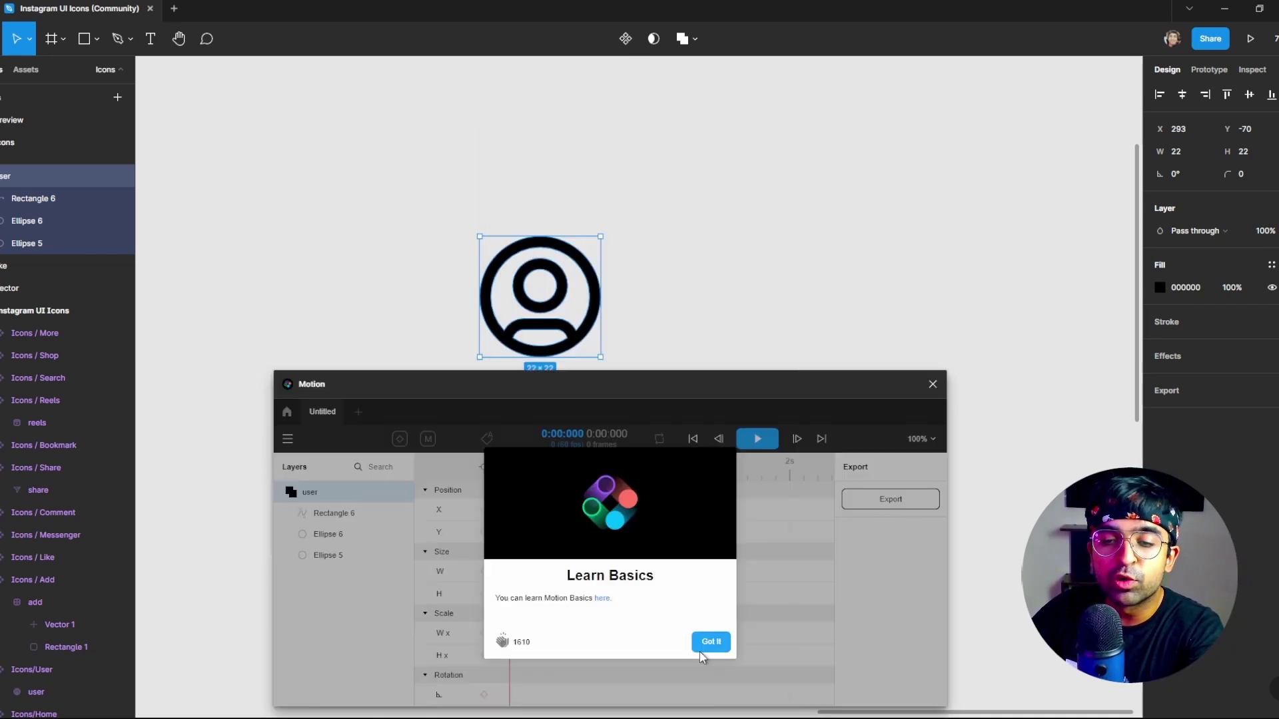
{"action": "left_click", "coordinate": [710, 638]}
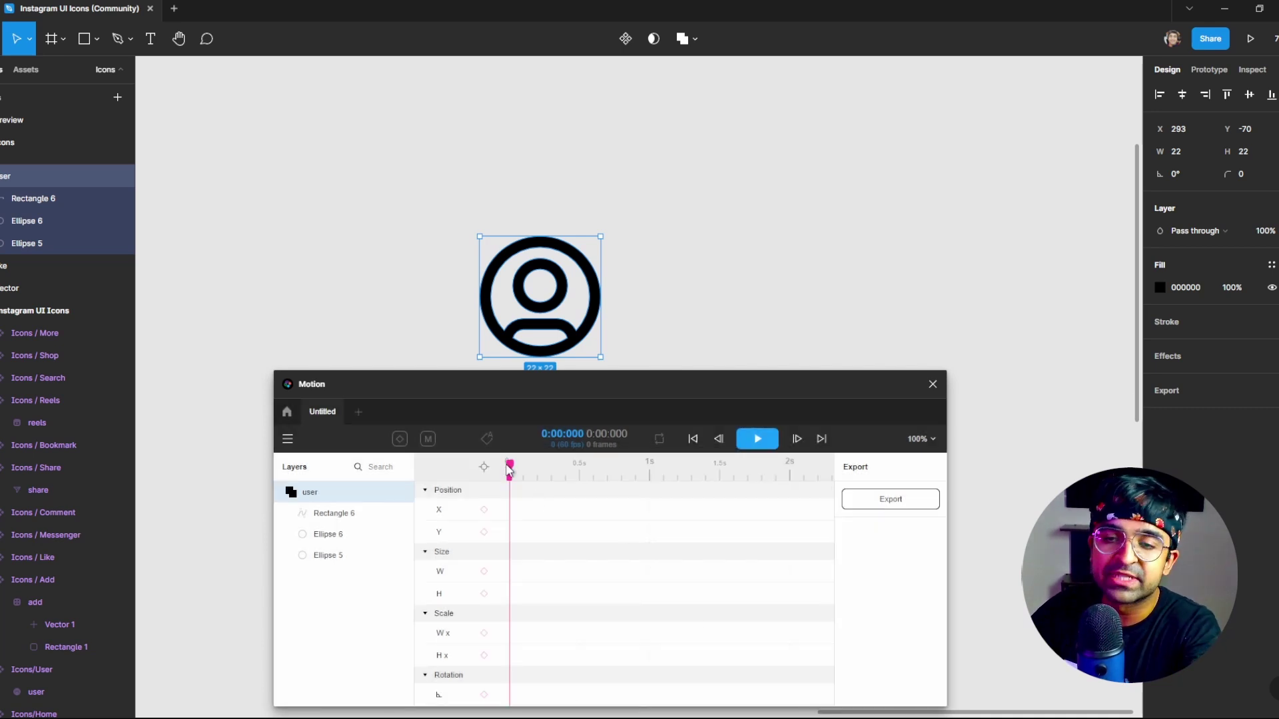
{"action": "left_click_drag", "start_coordinate": [523, 393], "coordinate": [557, 388]}
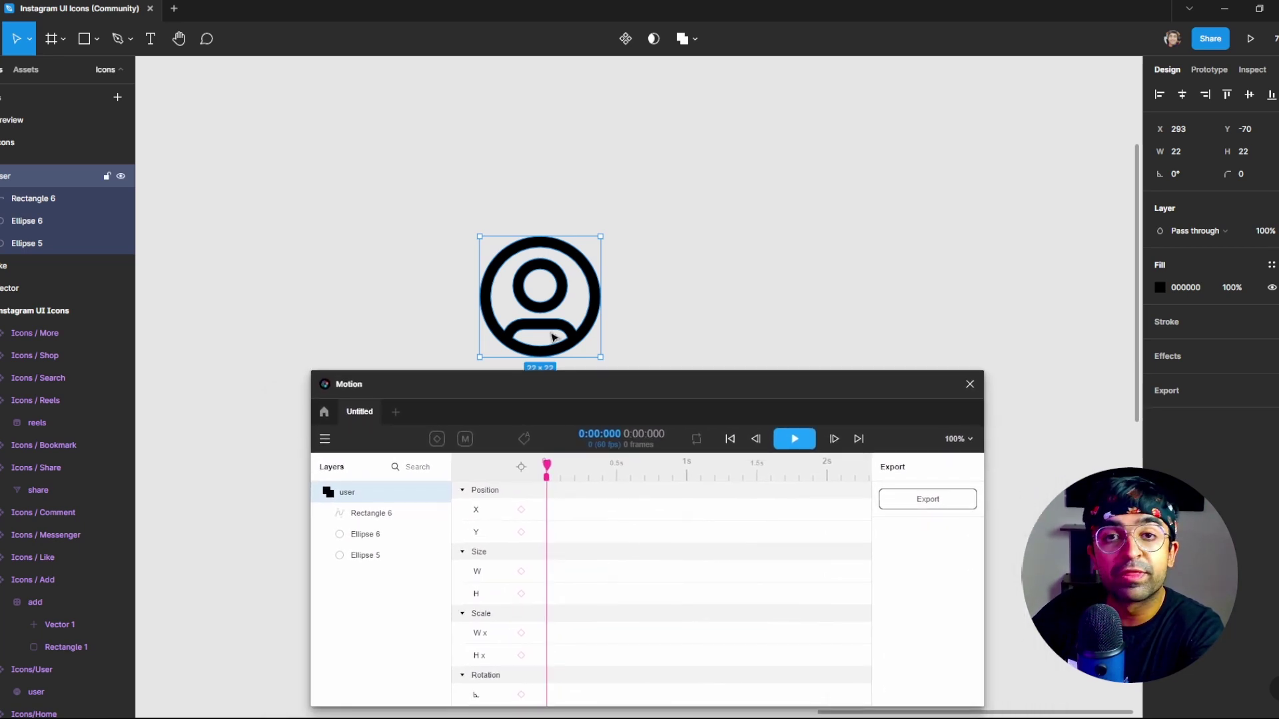
Try Ellipse 6, Ellipse 5 and Rectangle 6 in turn as Motion's animated layer.
{"action": "left_click", "coordinate": [390, 533]}
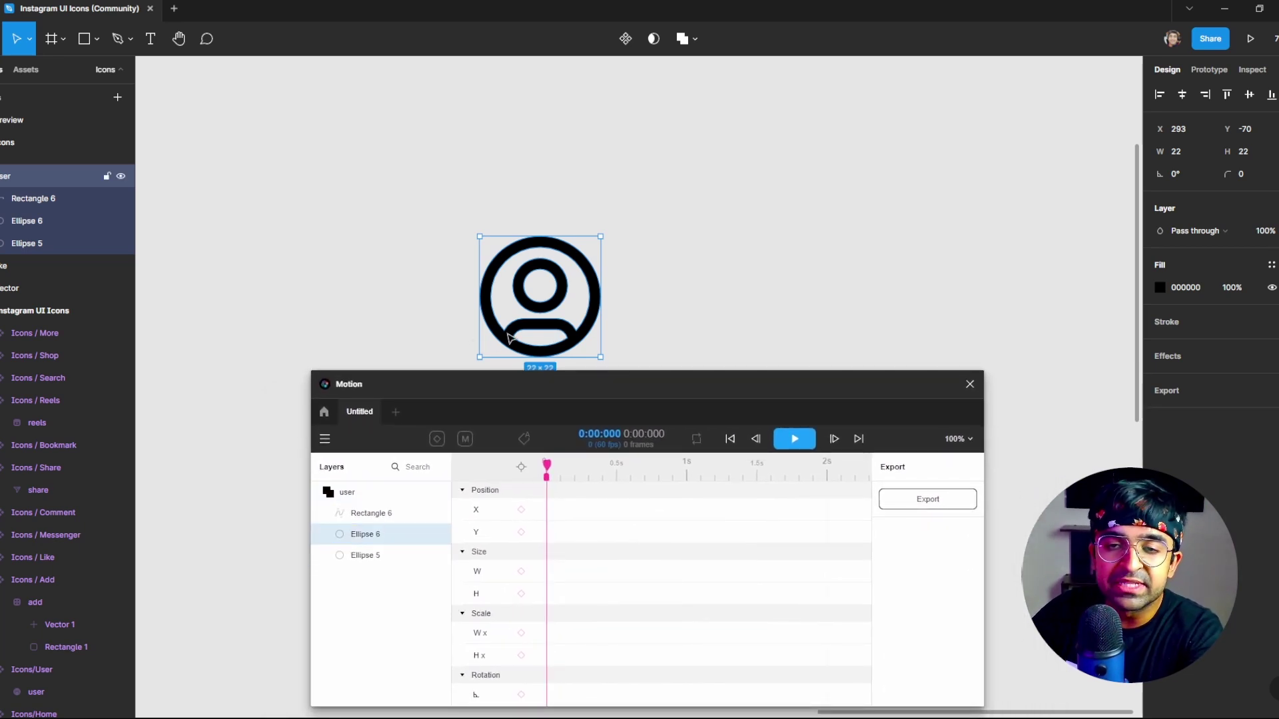
{"action": "left_click", "coordinate": [374, 557]}
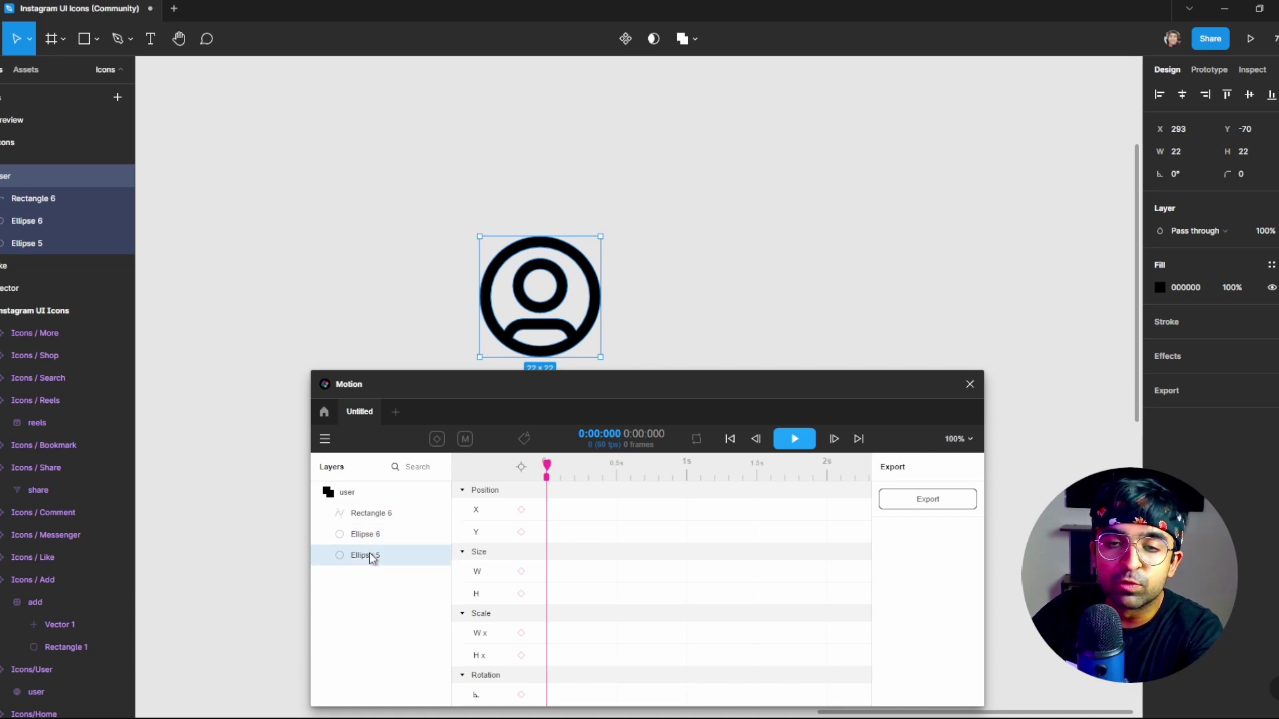
{"action": "left_click", "coordinate": [364, 541]}
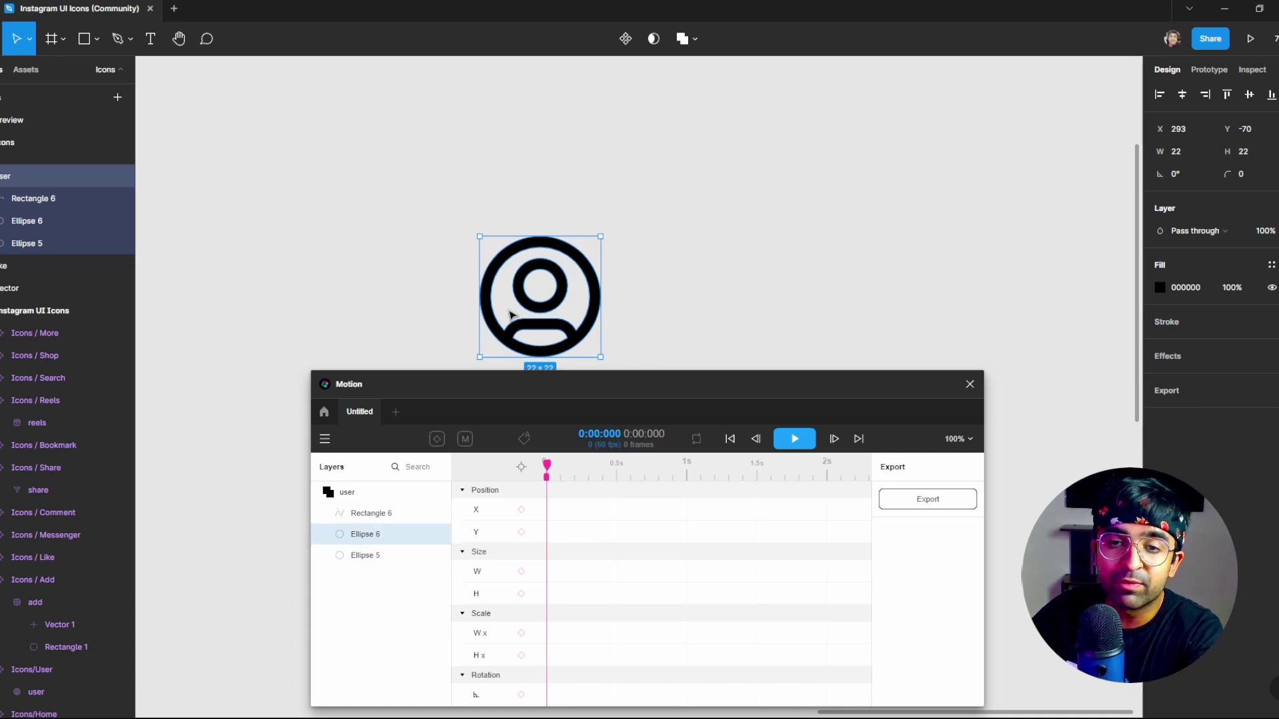
{"action": "left_click", "coordinate": [367, 516]}
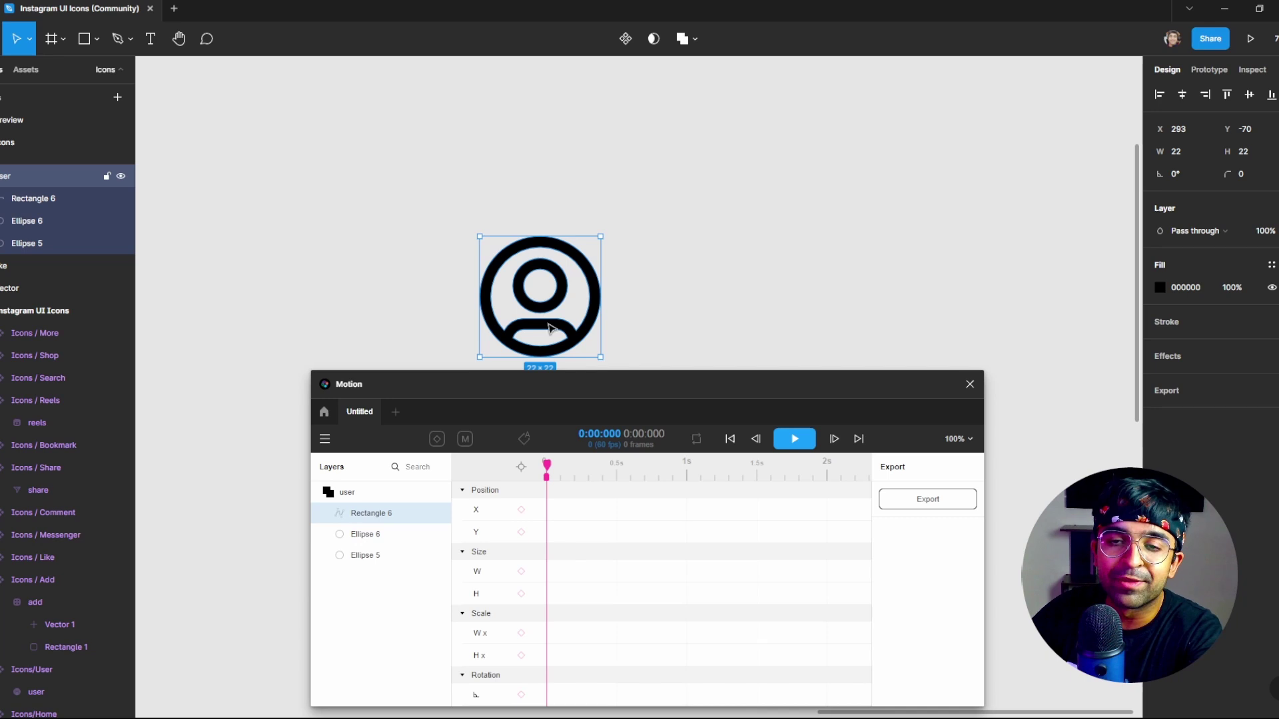
Drill into the user group on canvas and select the inner head circle Ellipse 6.
{"action": "left_click", "coordinate": [596, 258]}
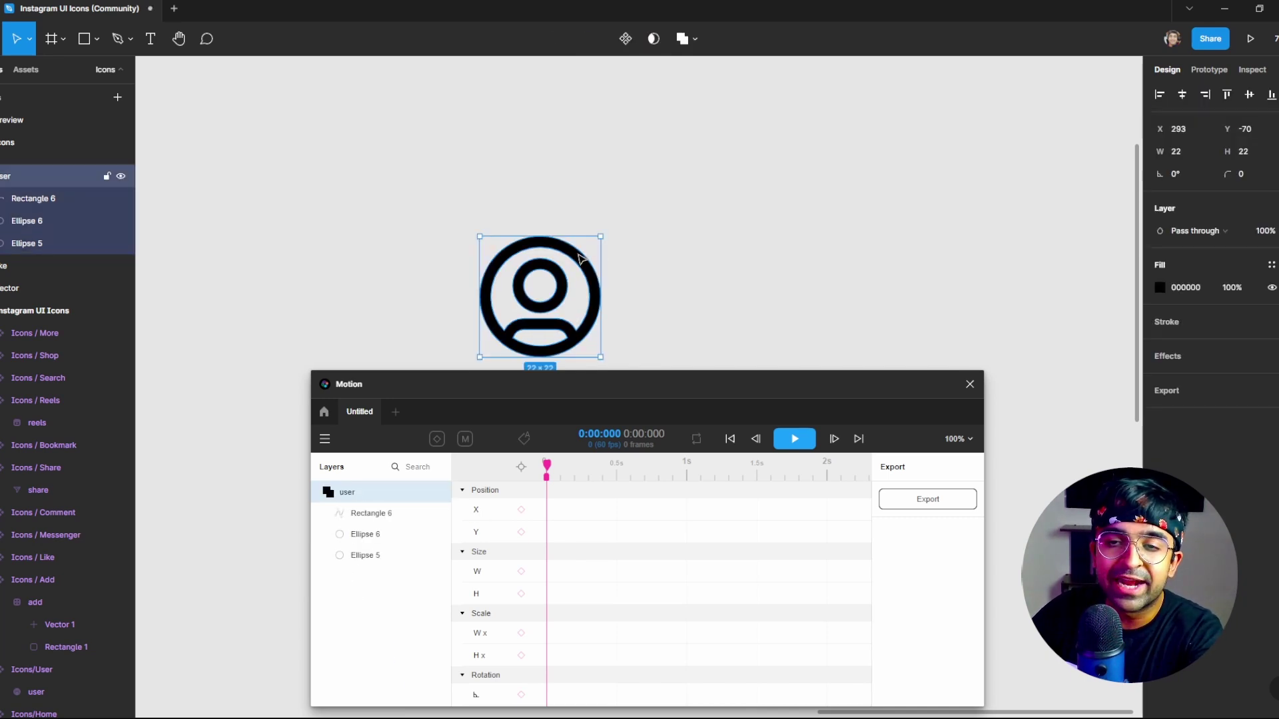
{"action": "double_click", "coordinate": [581, 259]}
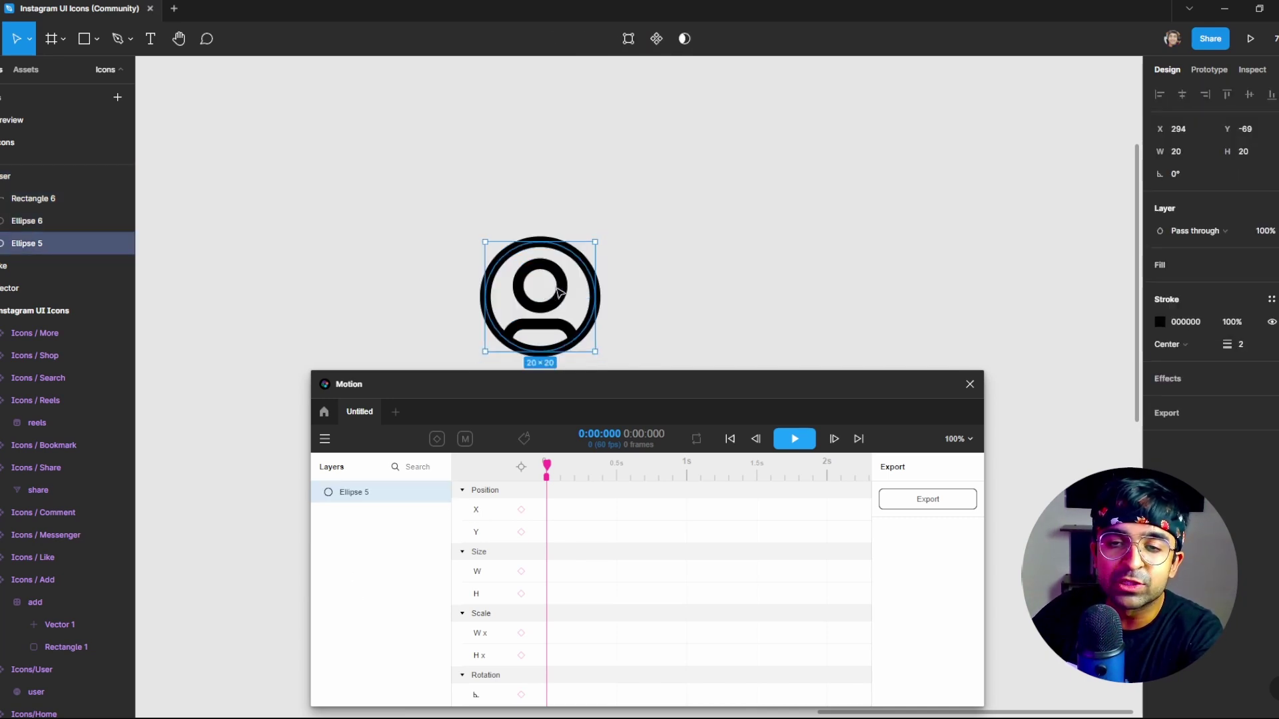
{"action": "left_click", "coordinate": [560, 336]}
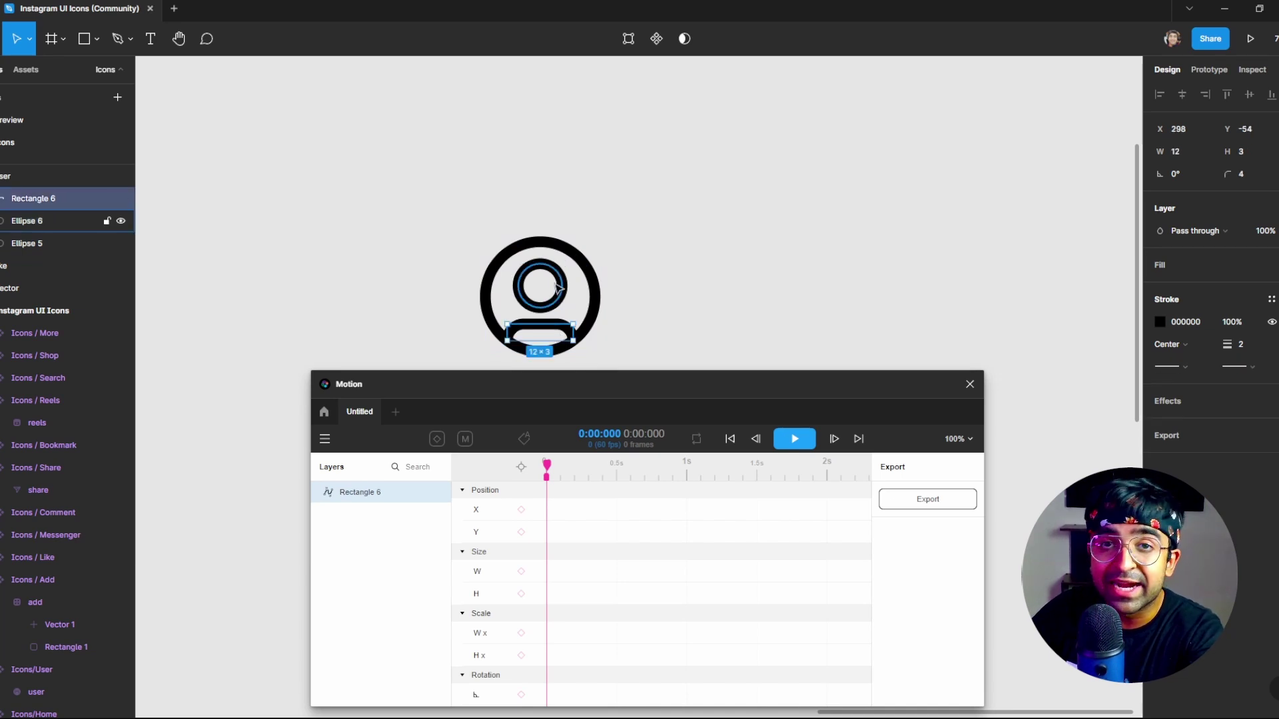
{"action": "left_click", "coordinate": [558, 286]}
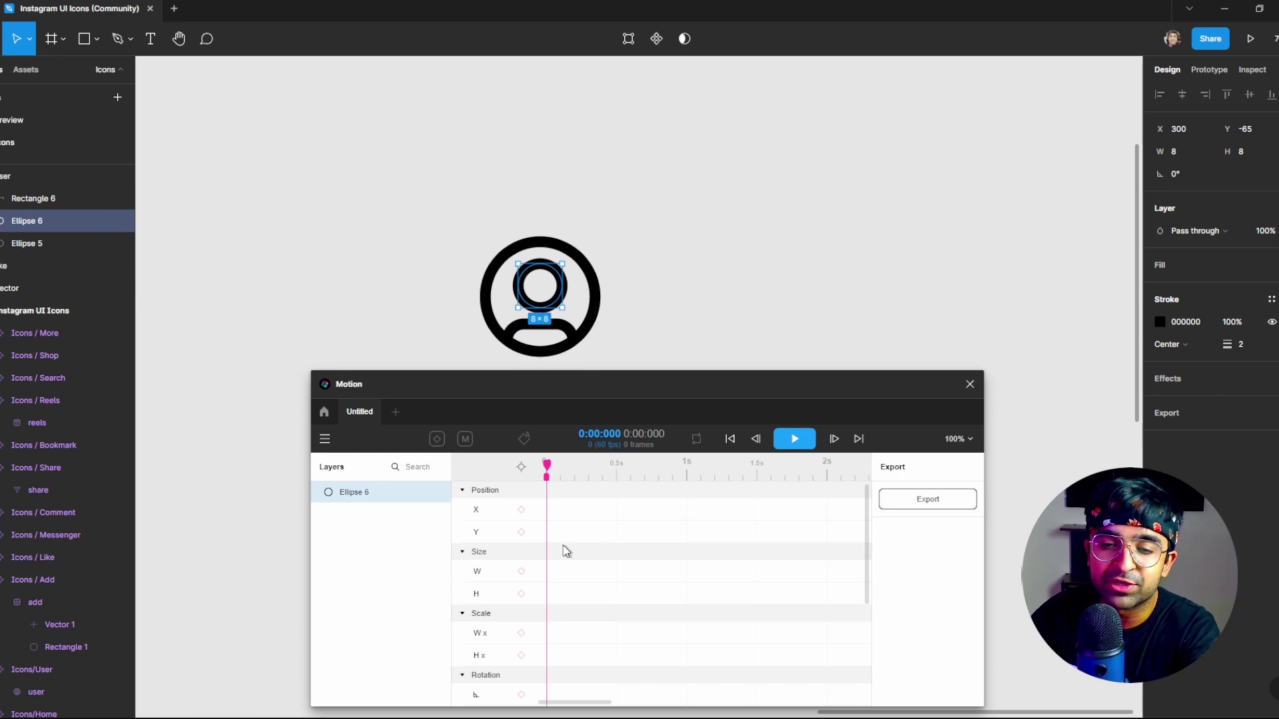
Add Arc keyframes to Ellipse 6 at 0s and 0.4s, then scrub to preview.
{"action": "scroll", "coordinate": [541, 612], "scroll_direction": "down", "scroll_amount": 3}
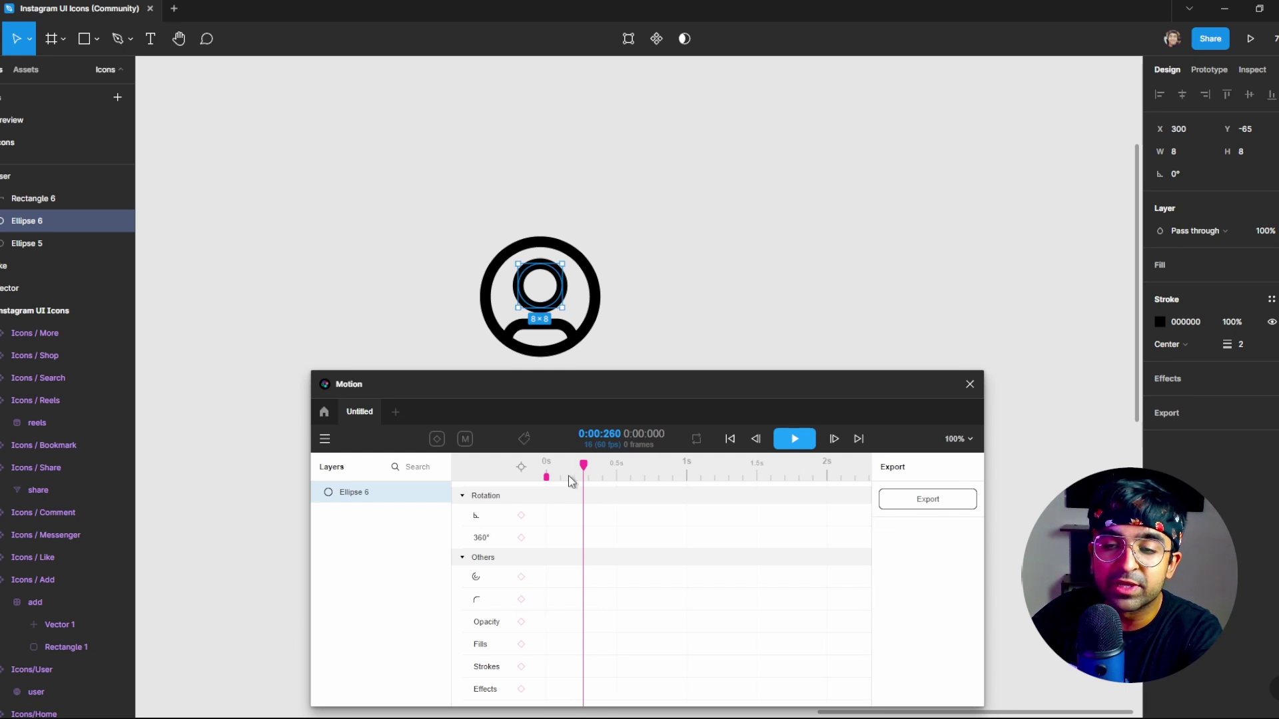
{"action": "mouse_move", "coordinate": [585, 468]}
{"action": "left_mouse_down"}
{"action": "mouse_move", "coordinate": [547, 469]}
{"action": "mouse_move", "coordinate": [582, 468]}
{"action": "mouse_move", "coordinate": [570, 468]}
{"action": "left_mouse_up"}
{"action": "left_click", "coordinate": [522, 576]}
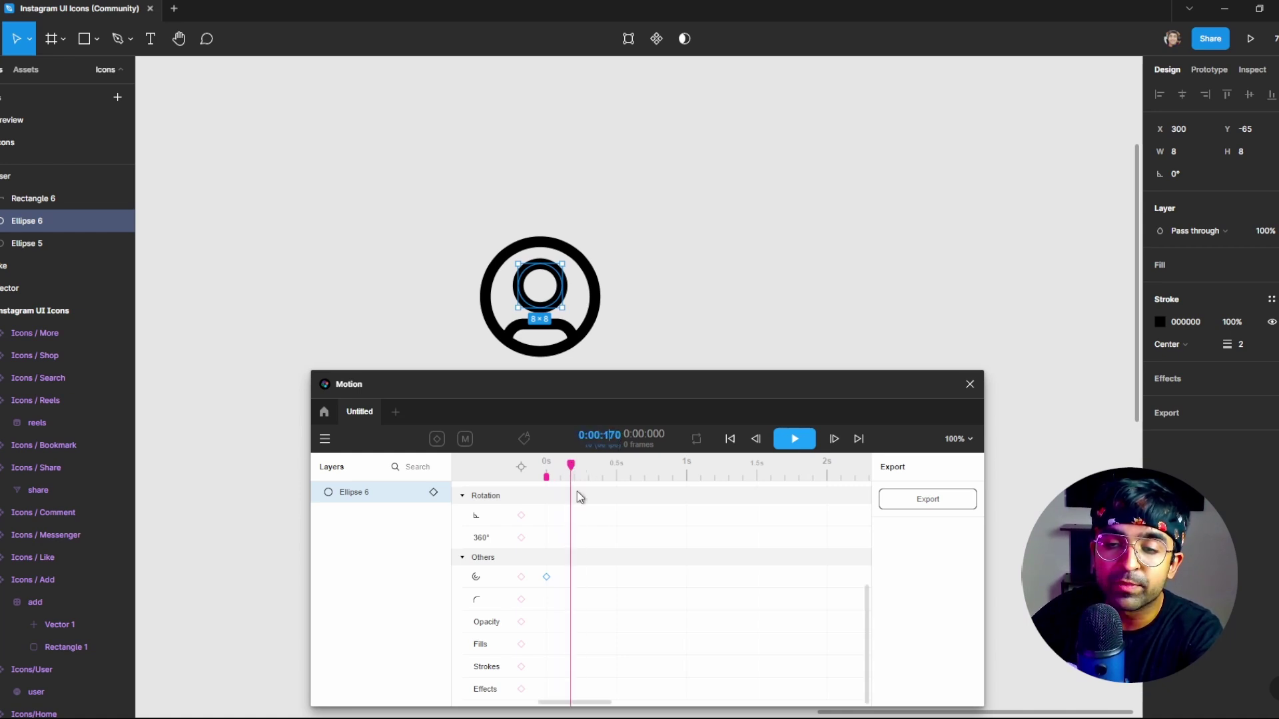
{"action": "left_click_drag", "start_coordinate": [571, 464], "coordinate": [605, 468]}
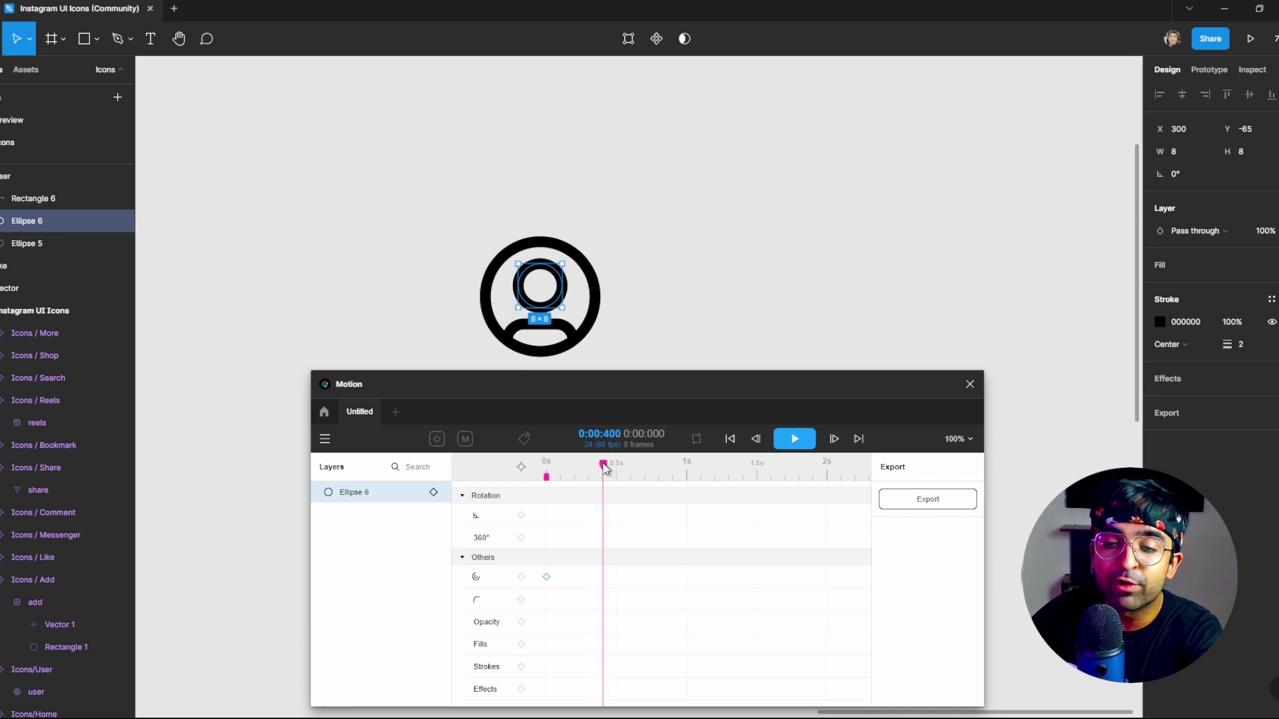
{"action": "left_click", "coordinate": [521, 577]}
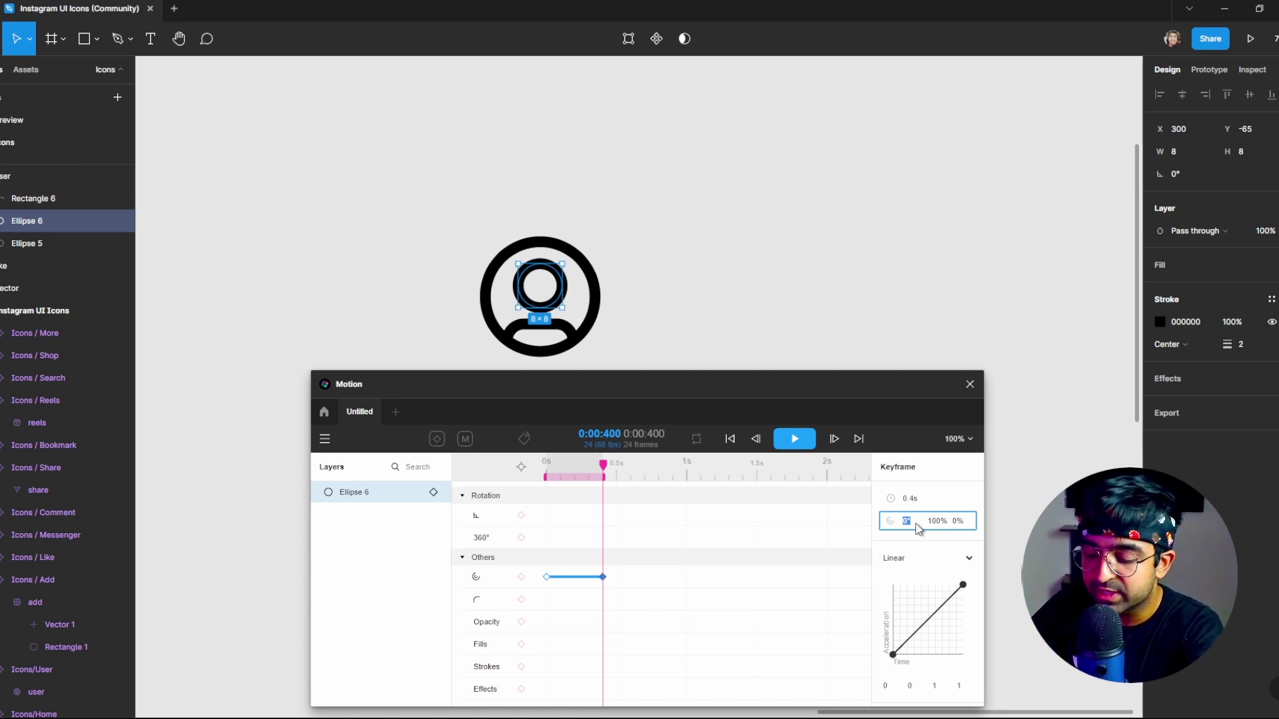
{"action": "left_click_drag", "start_coordinate": [606, 466], "coordinate": [691, 515]}
Give the outer circle Ellipse 5 a starting height keyframe of 10 at 0s.
{"action": "left_click", "coordinate": [595, 304]}
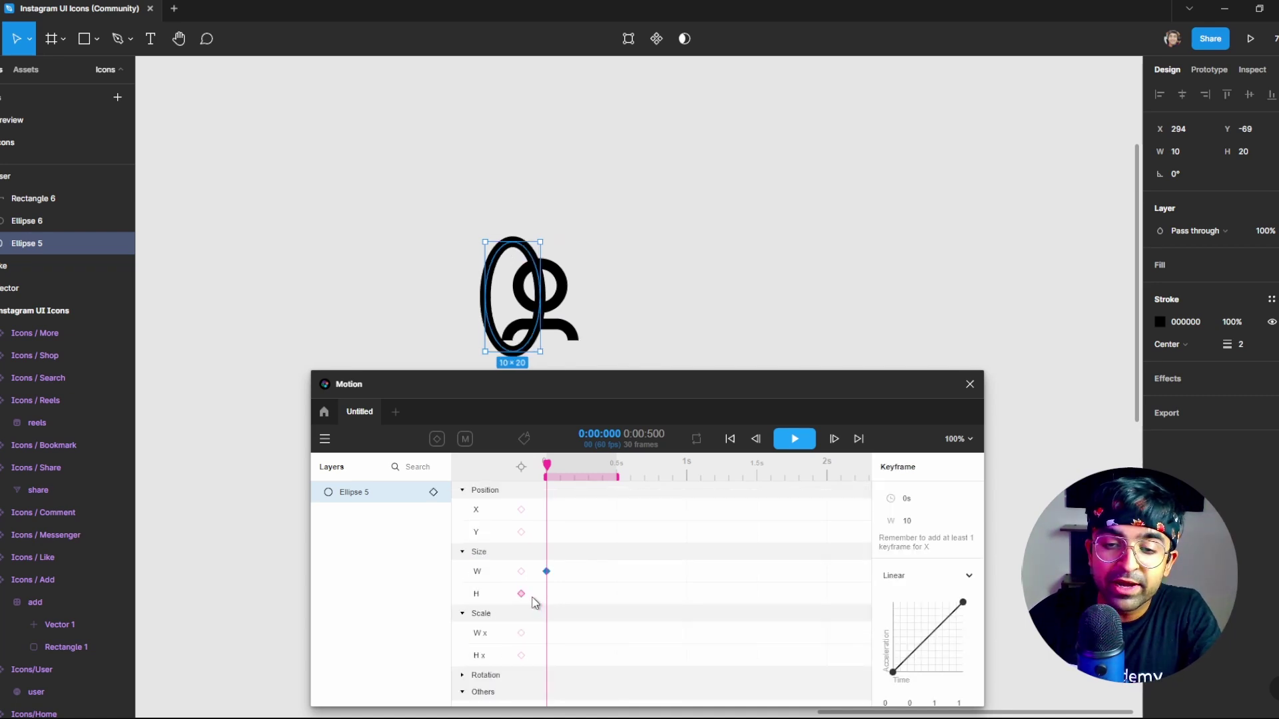
{"action": "left_click", "coordinate": [546, 593]}
{"action": "type", "text": "10"}
{"action": "key", "text": "Return"}
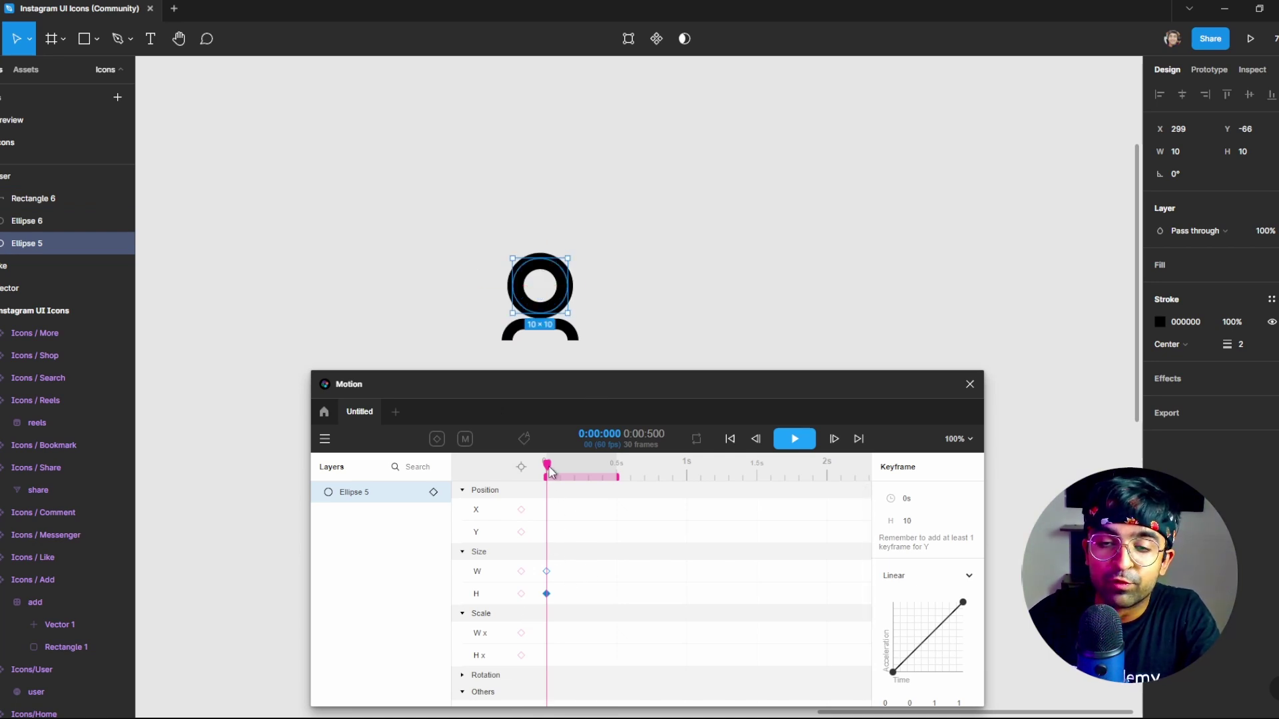
Add width and height keyframes of 20 at 0.51s, recentre the circle, and return to 0s.
{"action": "left_click_drag", "start_coordinate": [550, 466], "coordinate": [618, 467]}
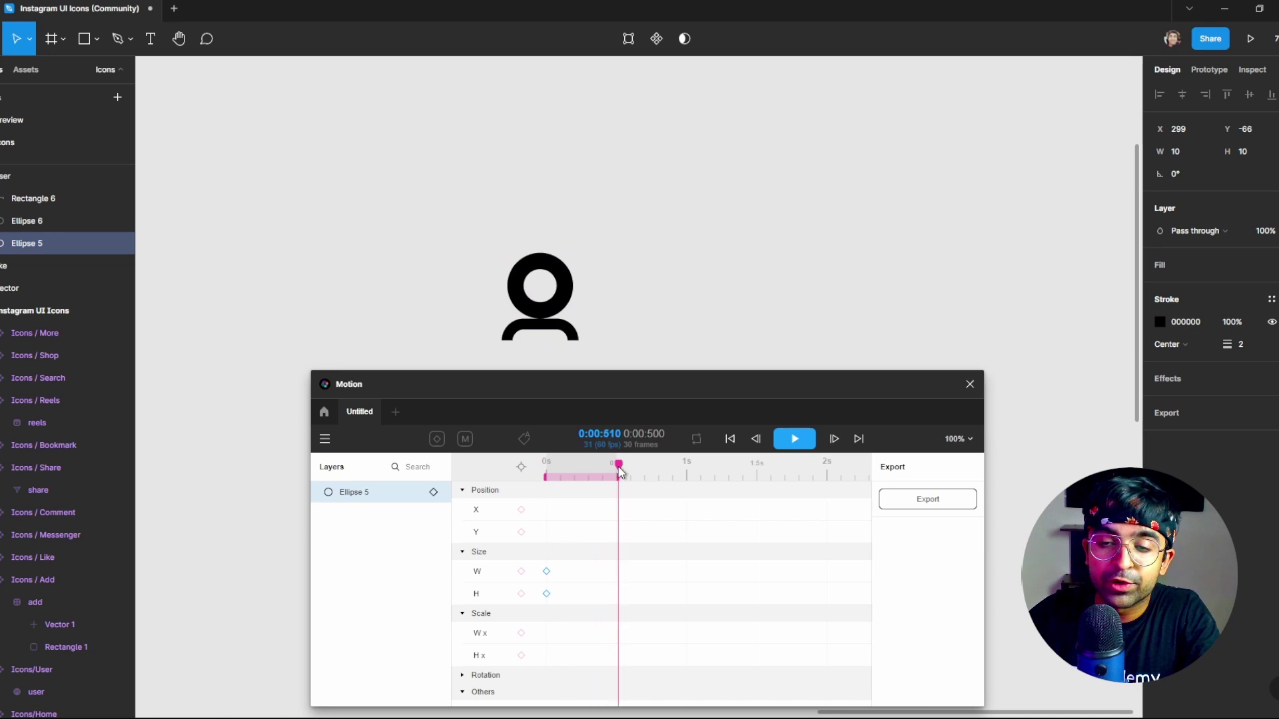
{"action": "left_click", "coordinate": [522, 572]}
{"action": "left_click", "coordinate": [522, 594]}
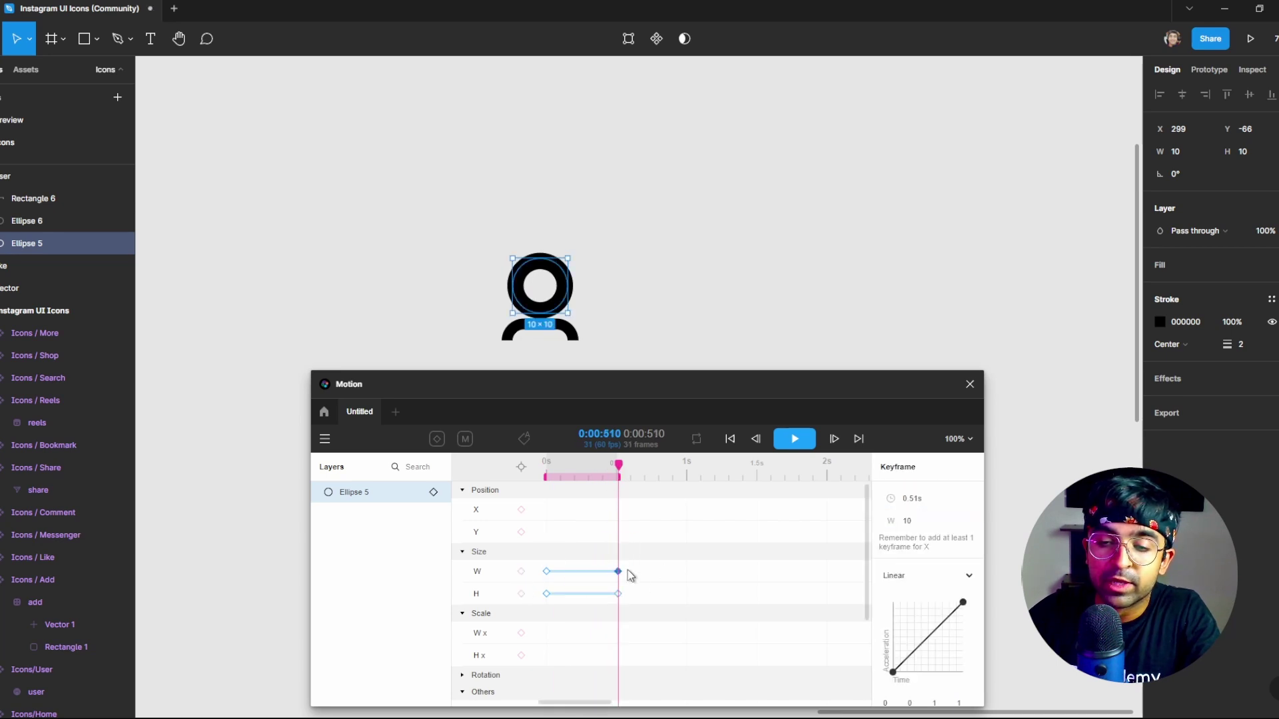
{"action": "left_click", "coordinate": [939, 523]}
{"action": "key", "text": "Return"}
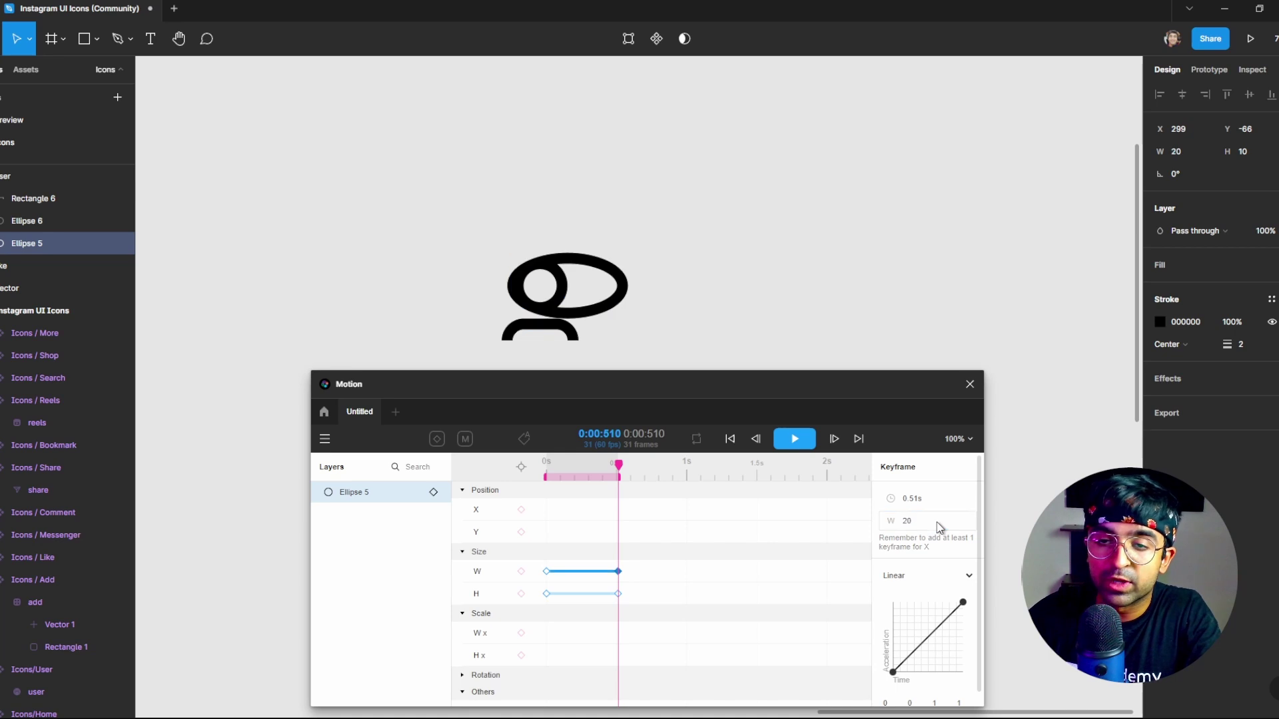
{"action": "left_click", "coordinate": [618, 593]}
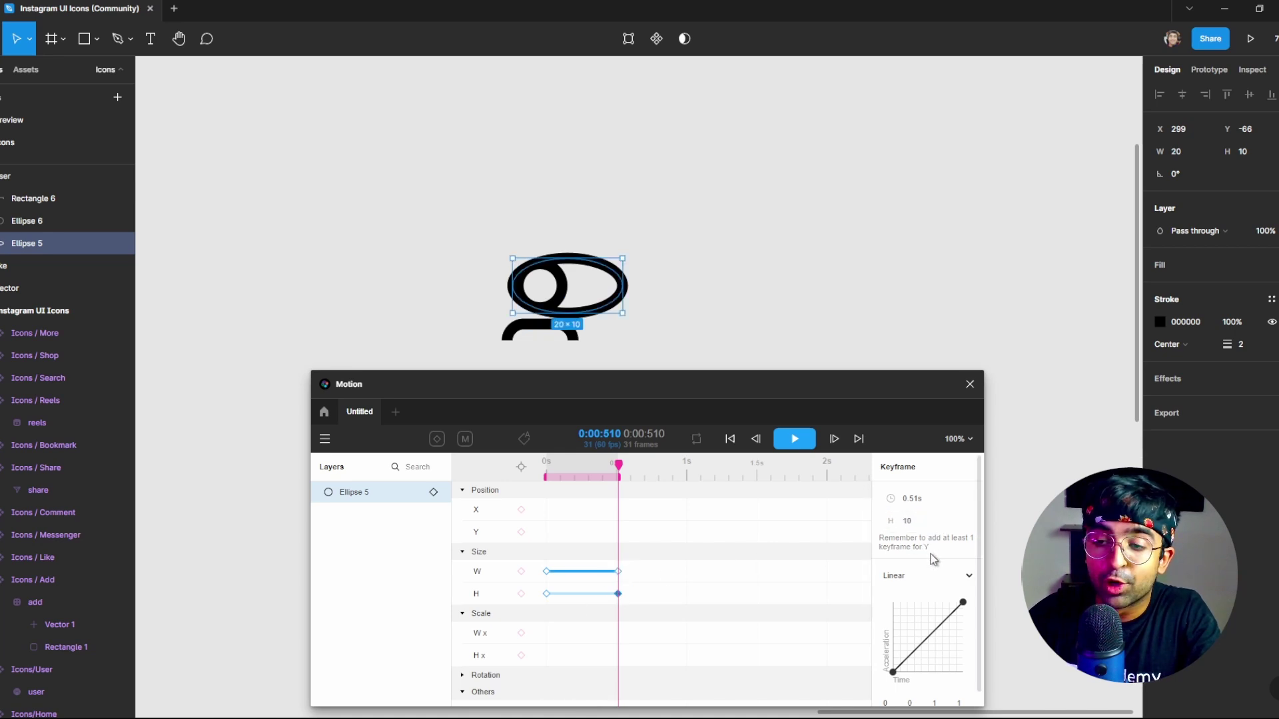
{"action": "left_click", "coordinate": [922, 523]}
{"action": "type", "text": "20"}
{"action": "key", "text": "Return"}
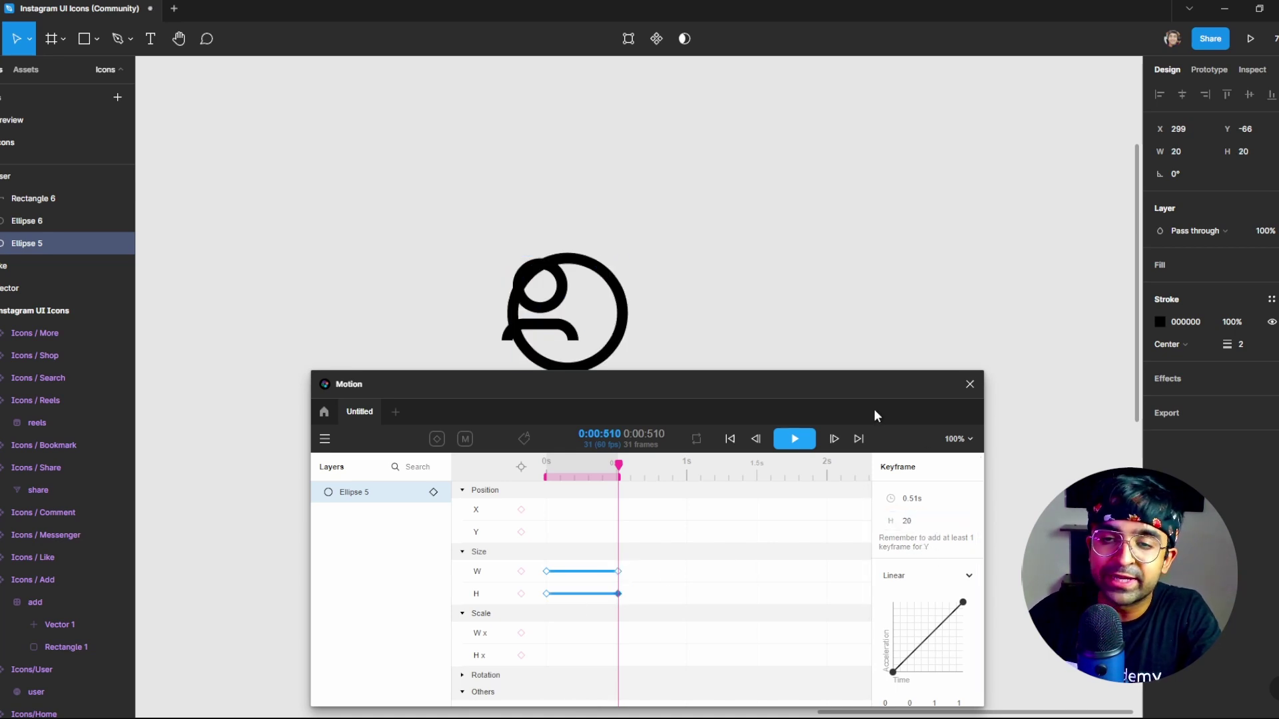
{"action": "left_click_drag", "start_coordinate": [610, 349], "coordinate": [588, 326]}
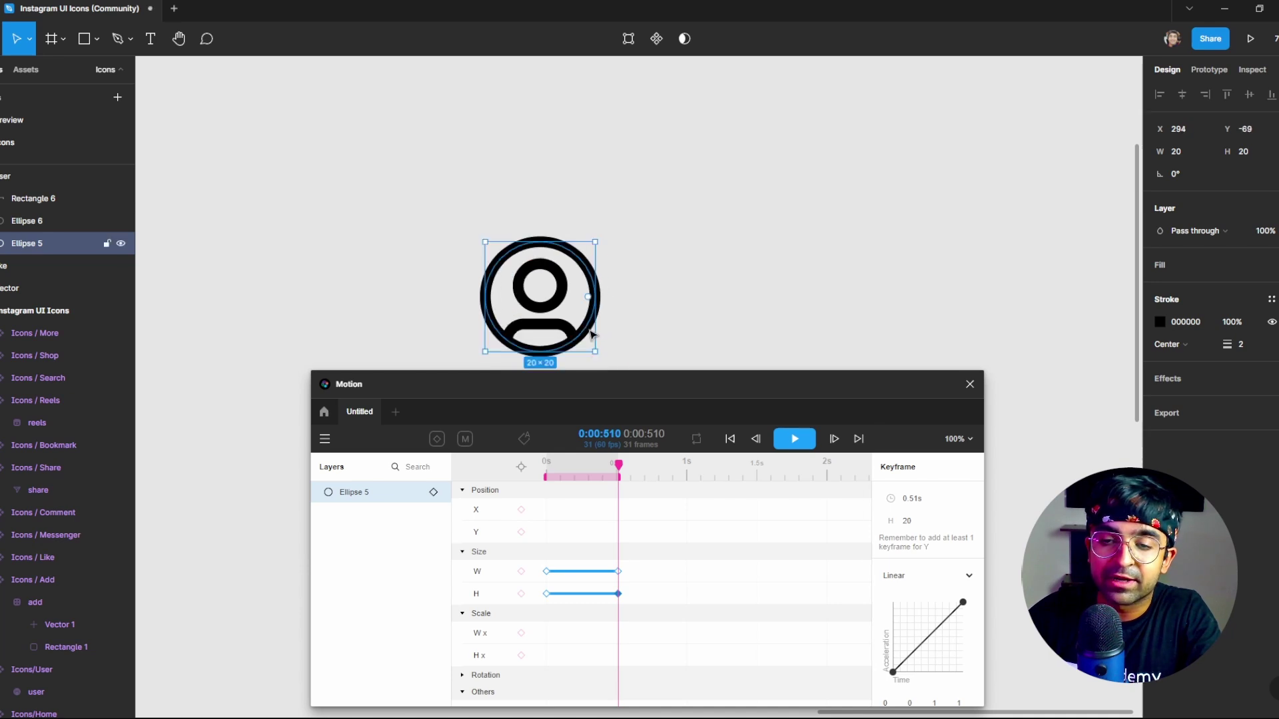
{"action": "left_click_drag", "start_coordinate": [619, 465], "coordinate": [553, 515]}
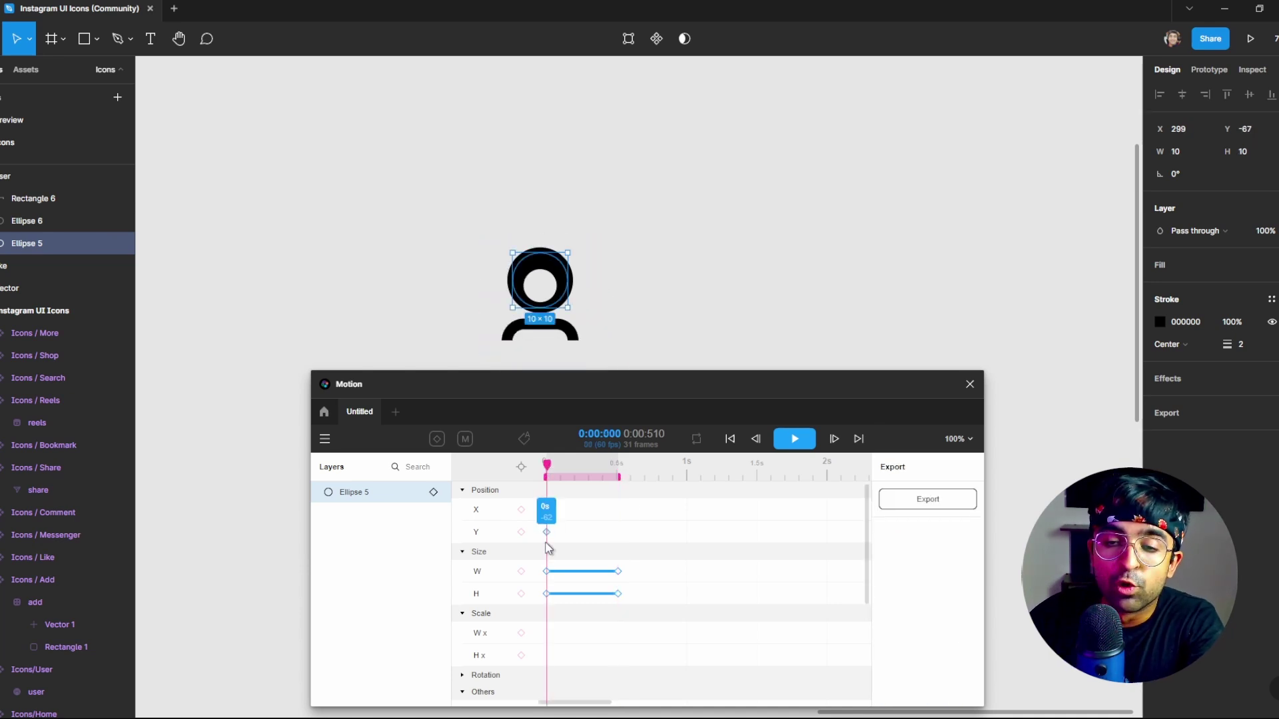
Move the Motion window clear of the icon and play the user group animation, with the outer ring growing by 0.51s.
{"action": "left_click", "coordinate": [791, 443]}
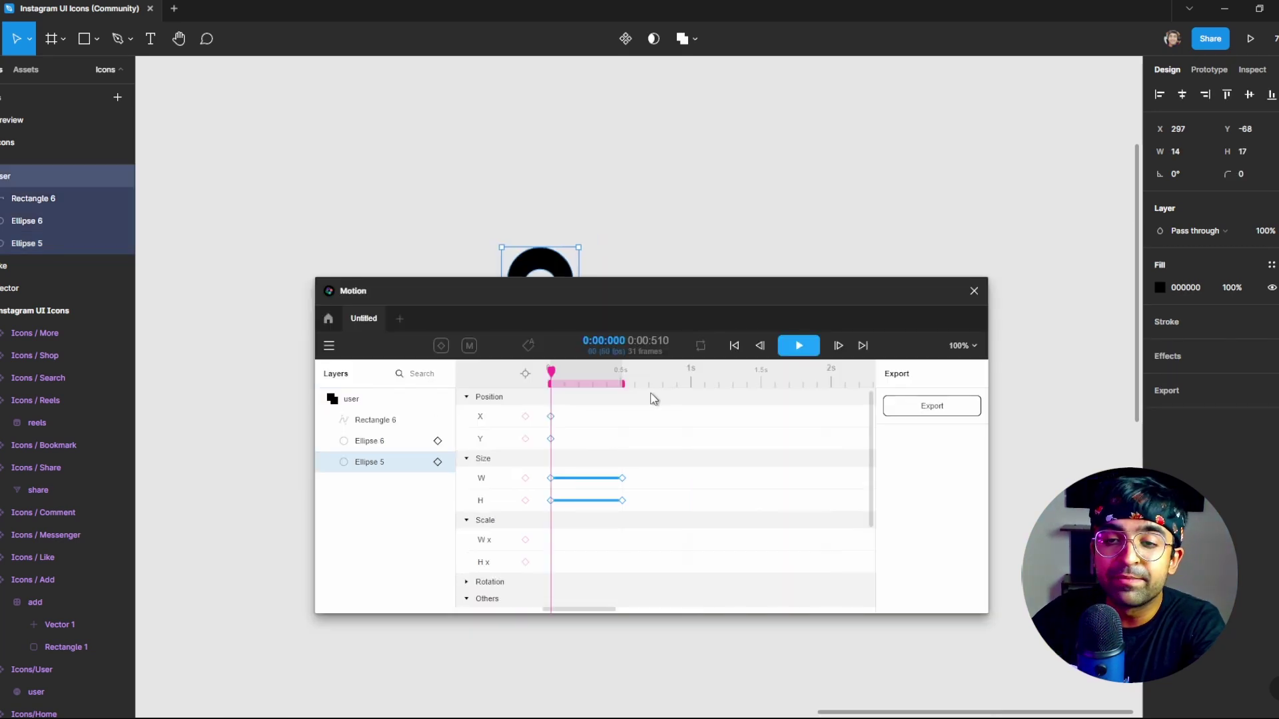
{"action": "scroll", "coordinate": [646, 426], "scroll_direction": "down", "scroll_amount": 3}
{"action": "scroll", "coordinate": [603, 459], "scroll_direction": "up", "scroll_amount": 3}
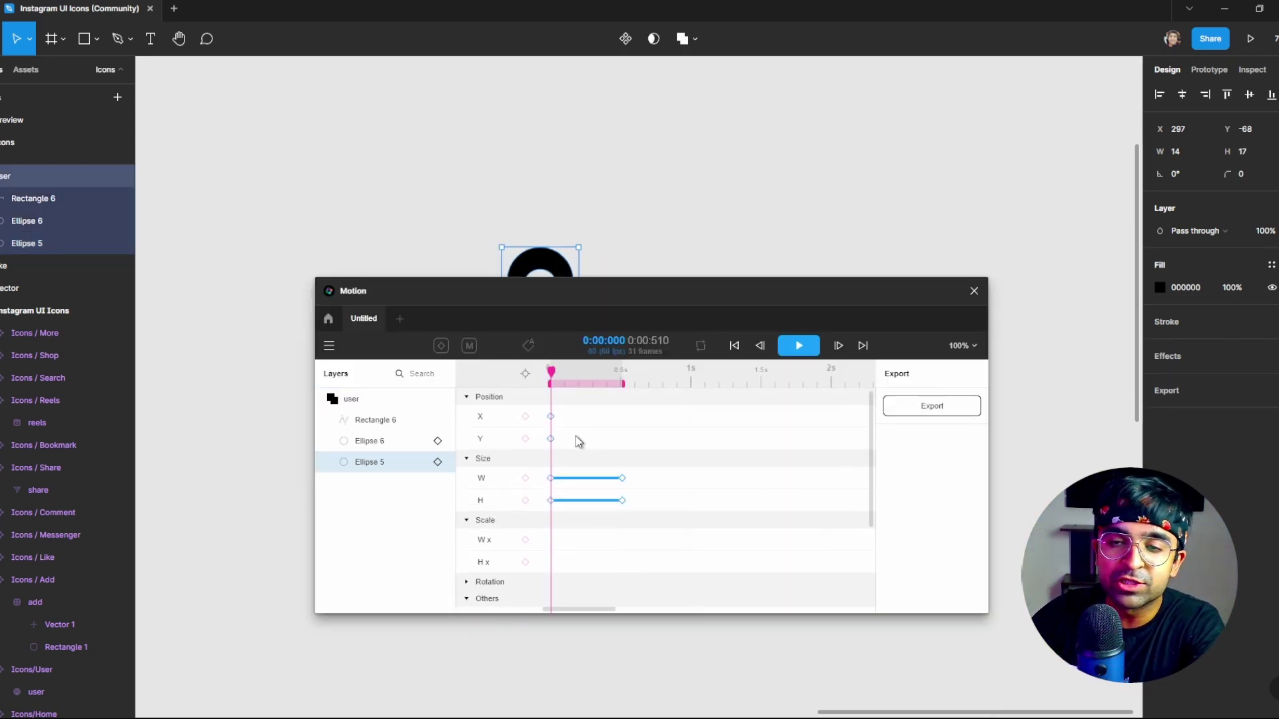
{"action": "left_click_drag", "start_coordinate": [614, 297], "coordinate": [563, 393]}
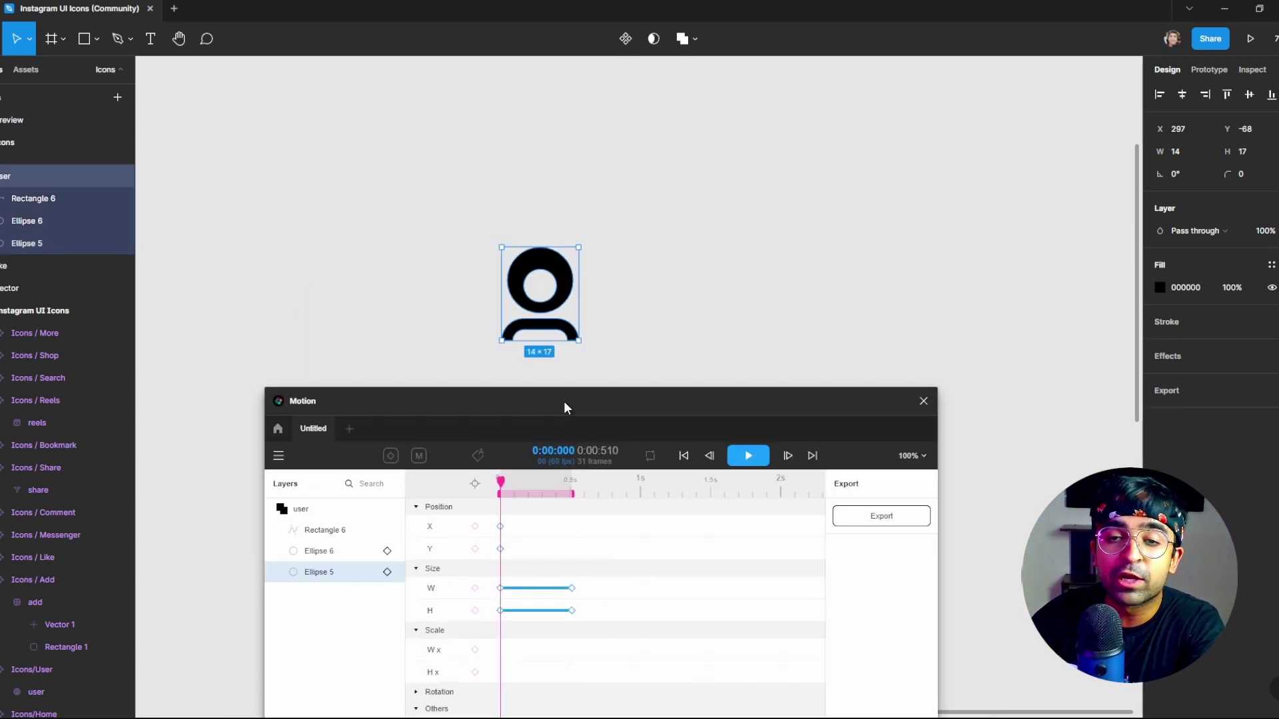
{"action": "left_click", "coordinate": [759, 442]}
{"action": "left_click", "coordinate": [750, 442]}
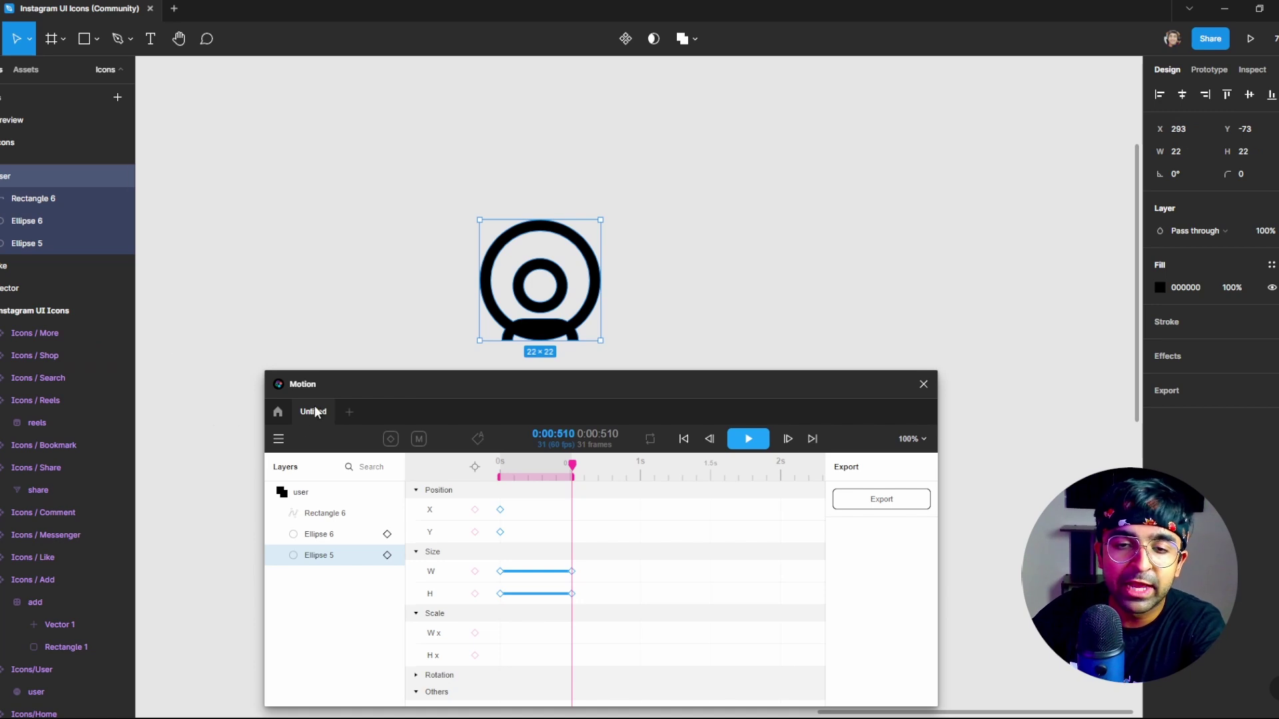
Open Motion's File > Export… options to review the GIF, MP4, WEBM, SVG, Sprite, Frames, CSS and JSON formats.
{"action": "left_click", "coordinate": [278, 439]}
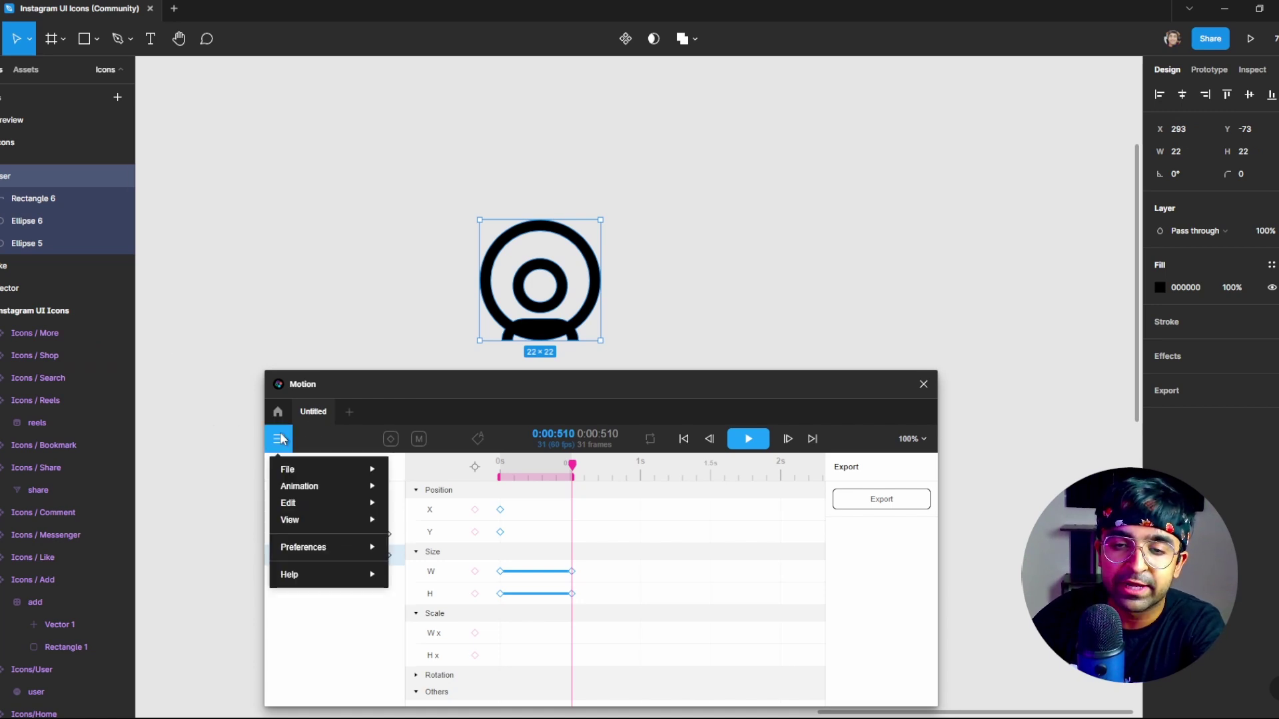
{"action": "mouse_move", "coordinate": [313, 475]}
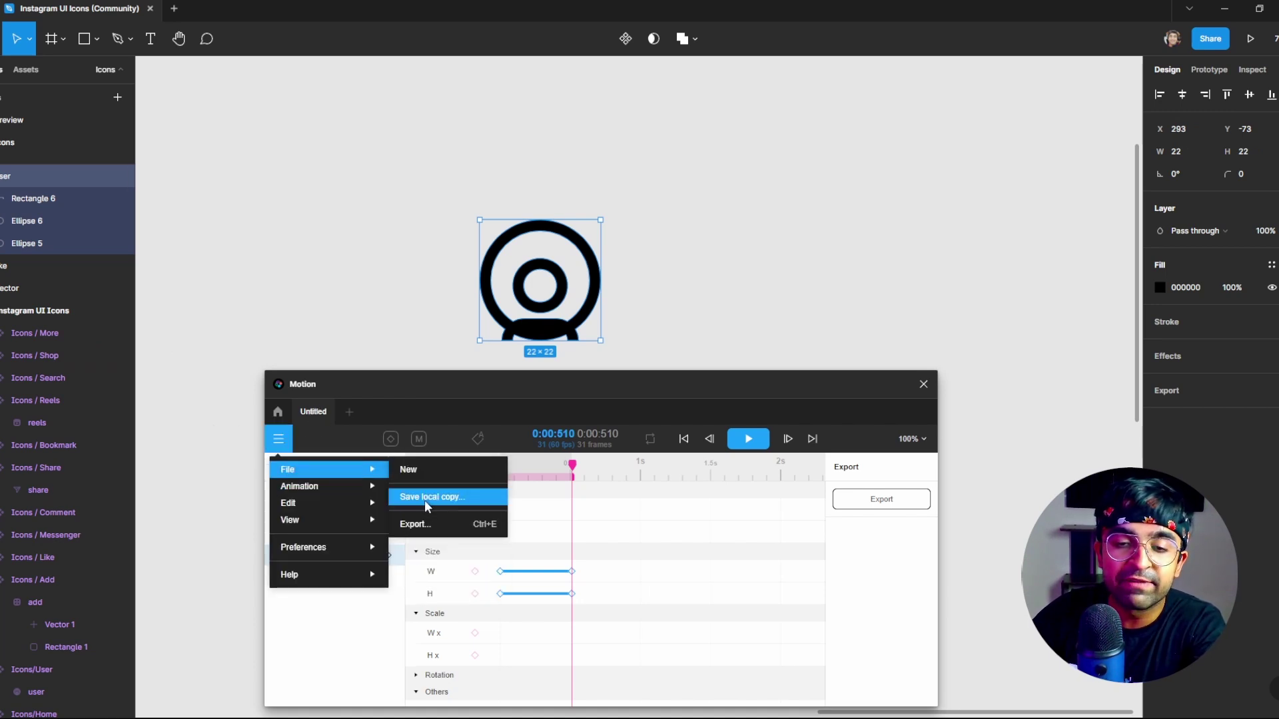
{"action": "left_click", "coordinate": [430, 524]}
{"action": "scroll", "coordinate": [672, 540], "scroll_direction": "down", "scroll_amount": 1}
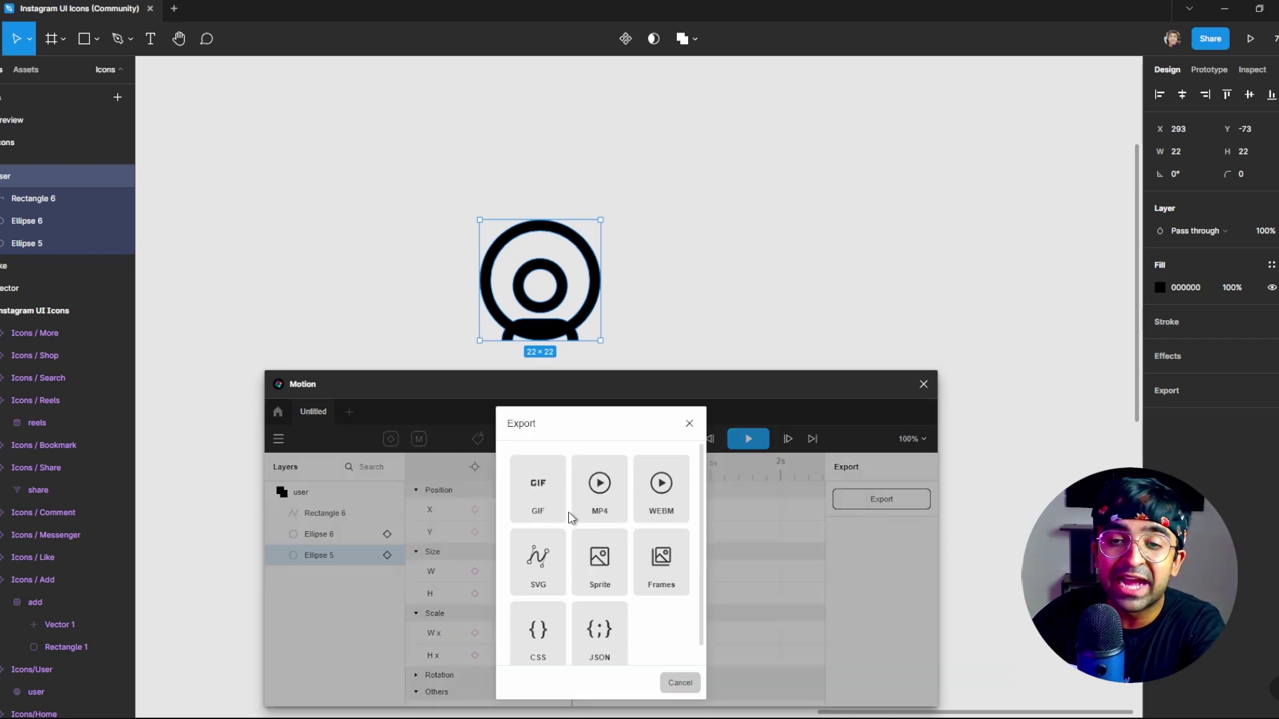
{"action": "scroll", "coordinate": [552, 504], "scroll_direction": "up", "scroll_amount": 1}
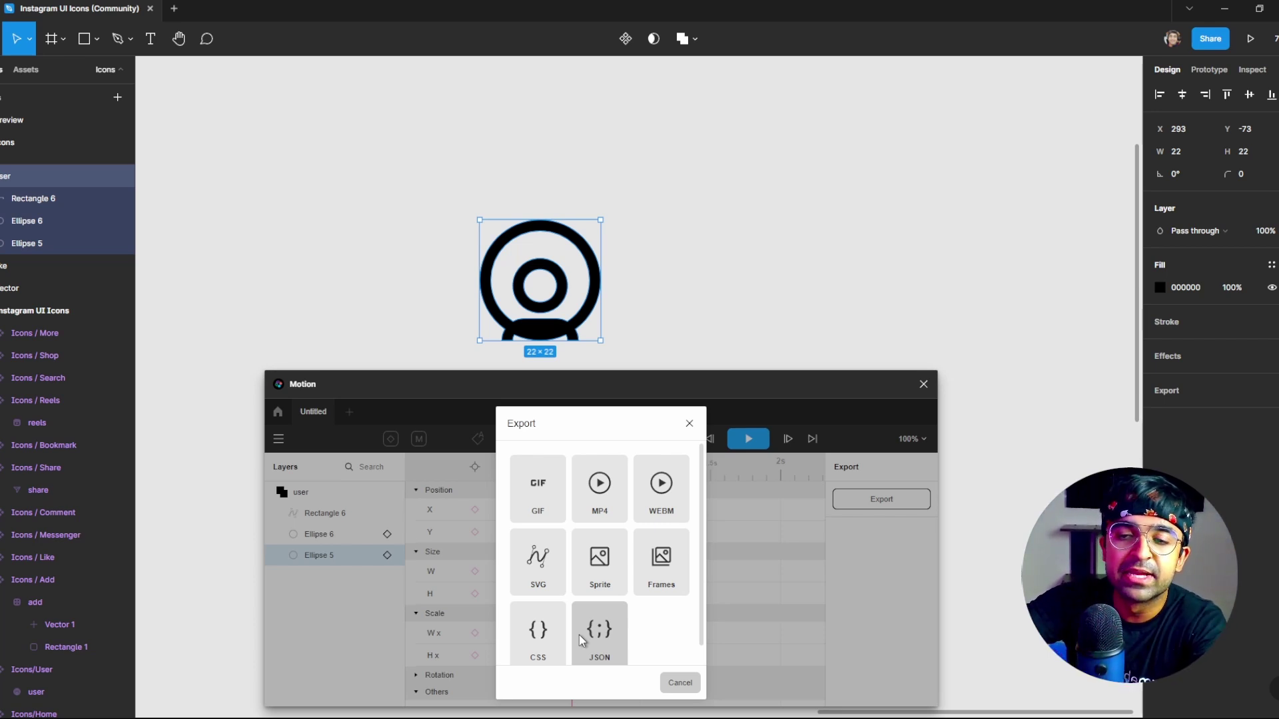
Cancel the export without saving and open a second blank Untitled animation.
{"action": "left_click", "coordinate": [682, 683]}
{"action": "left_click", "coordinate": [349, 411]}
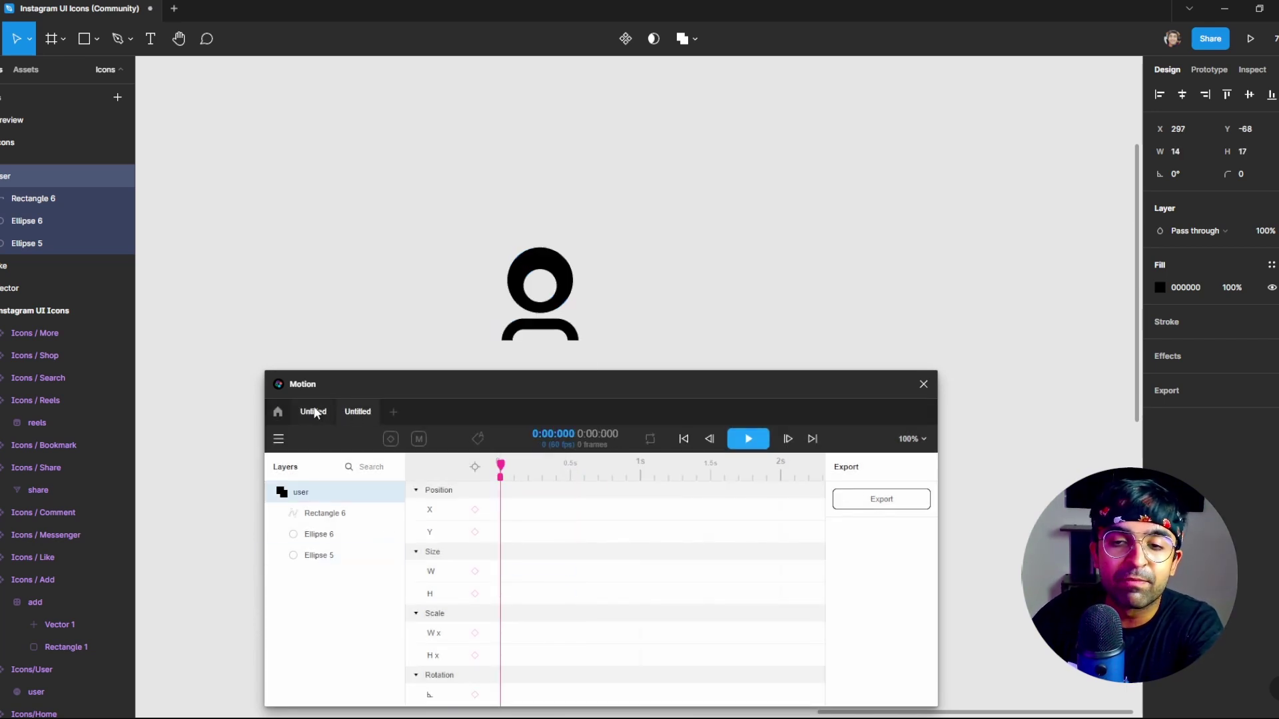
{"action": "left_click", "coordinate": [315, 413]}
Switch back and forth between the keyframed first animation and the blank second one.
{"action": "left_click", "coordinate": [346, 410]}
{"action": "left_click", "coordinate": [304, 417]}
{"action": "left_click", "coordinate": [358, 411]}
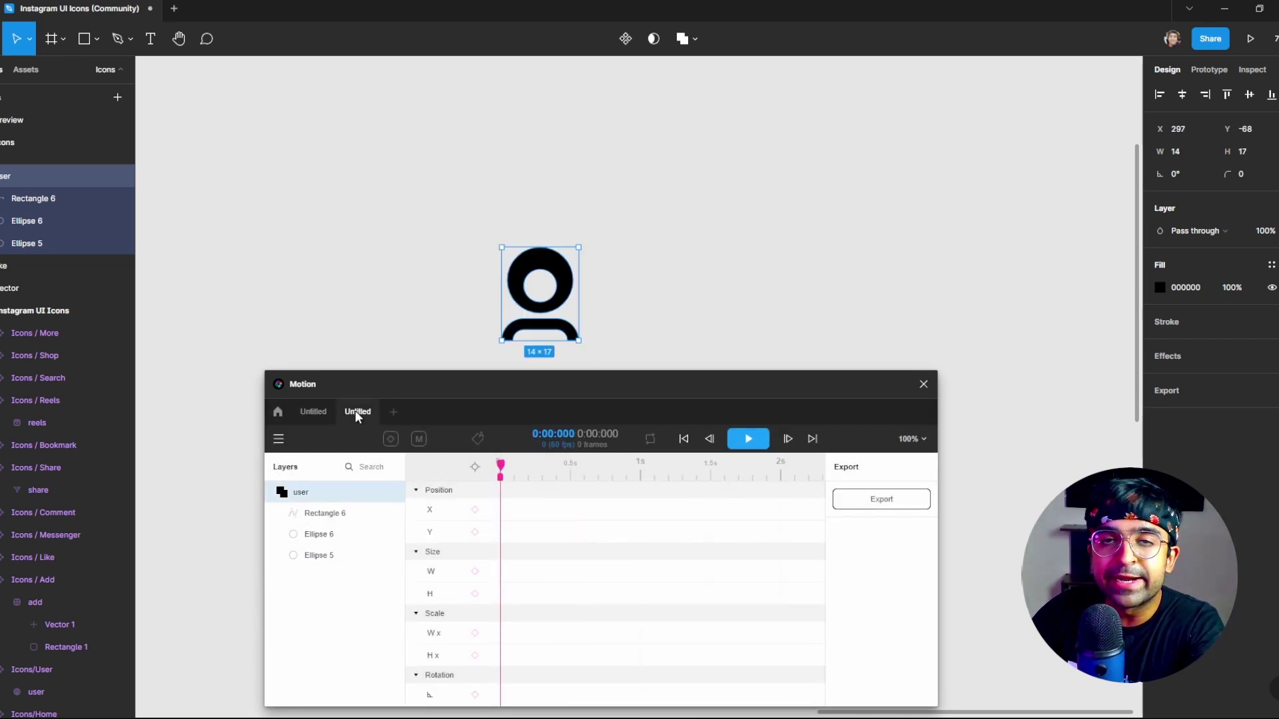
{"action": "left_click", "coordinate": [317, 412]}
{"action": "left_click", "coordinate": [350, 413]}
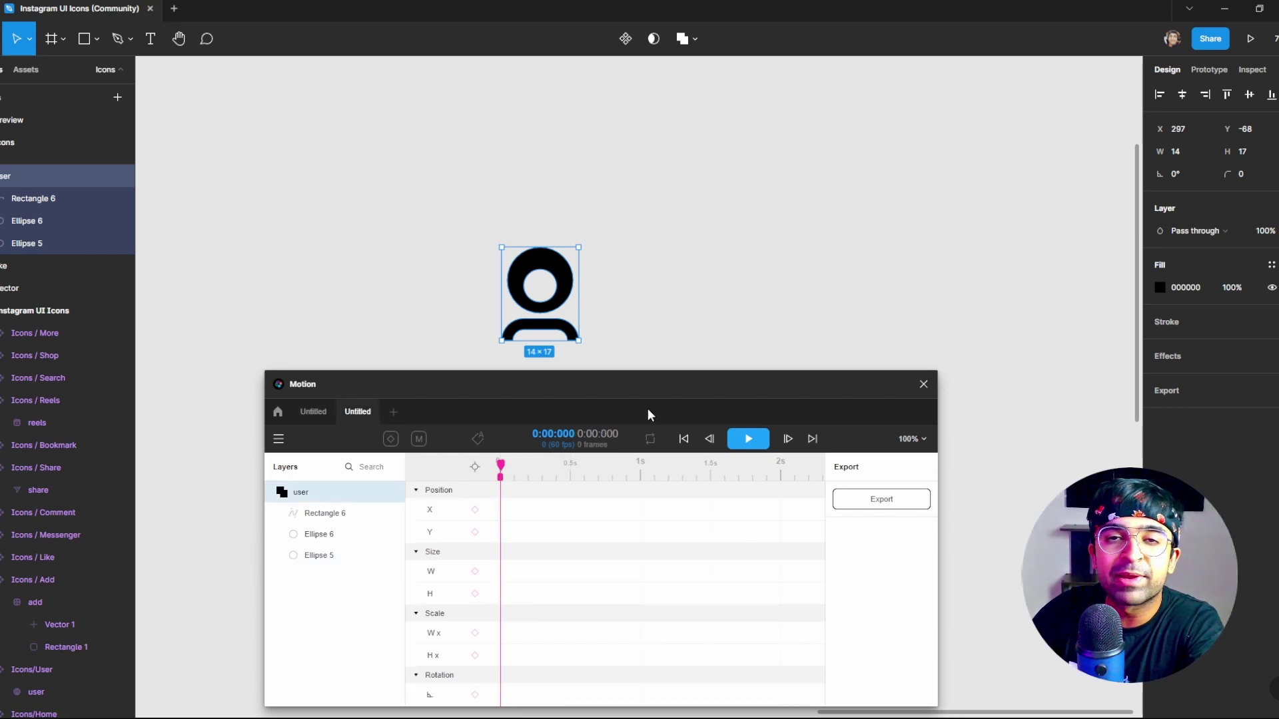